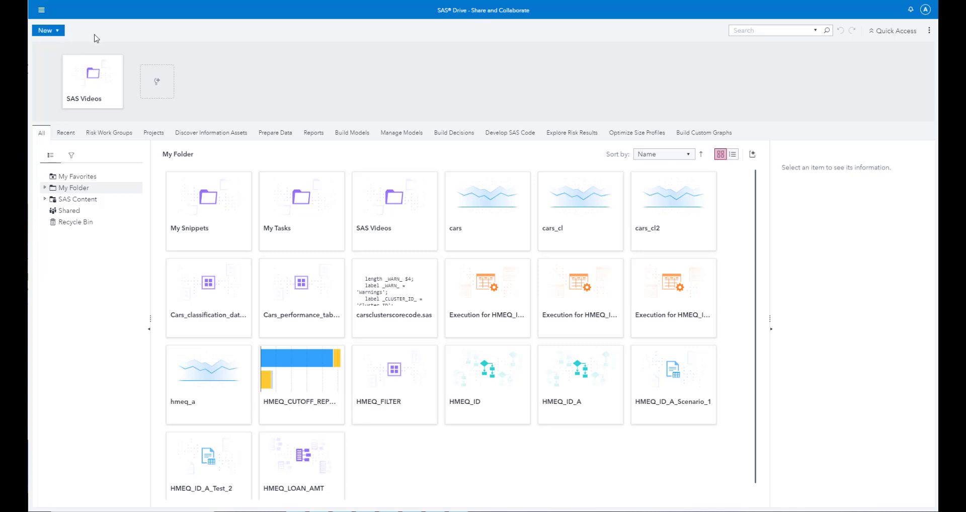
Step: Go from SAS Drive to Discover Information Assets through the Applications menu
click(43, 12)
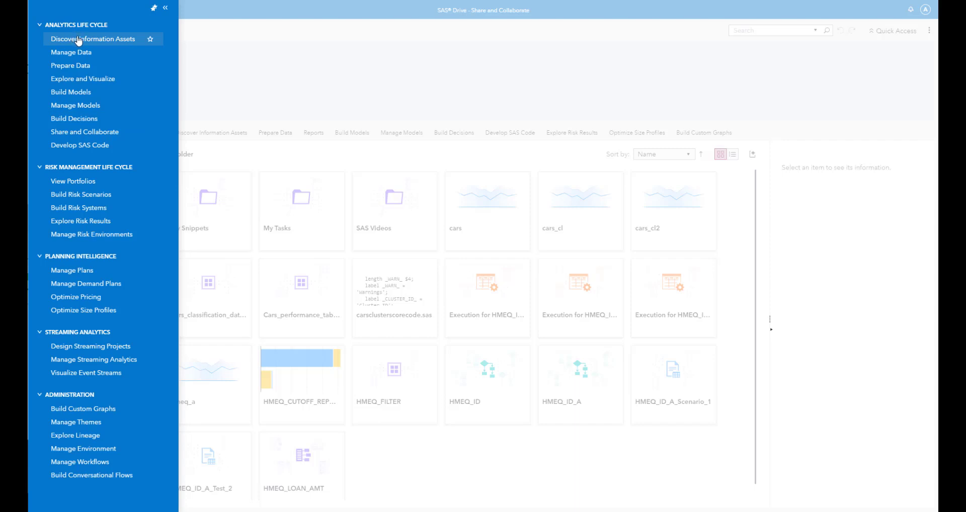
click(97, 44)
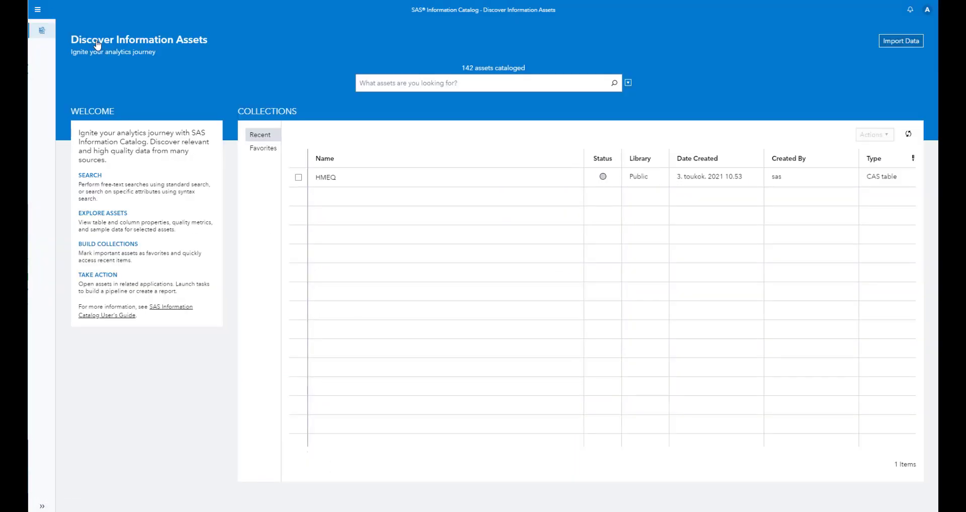
Step: Search the catalogued assets for 'hmeq'
click(393, 83)
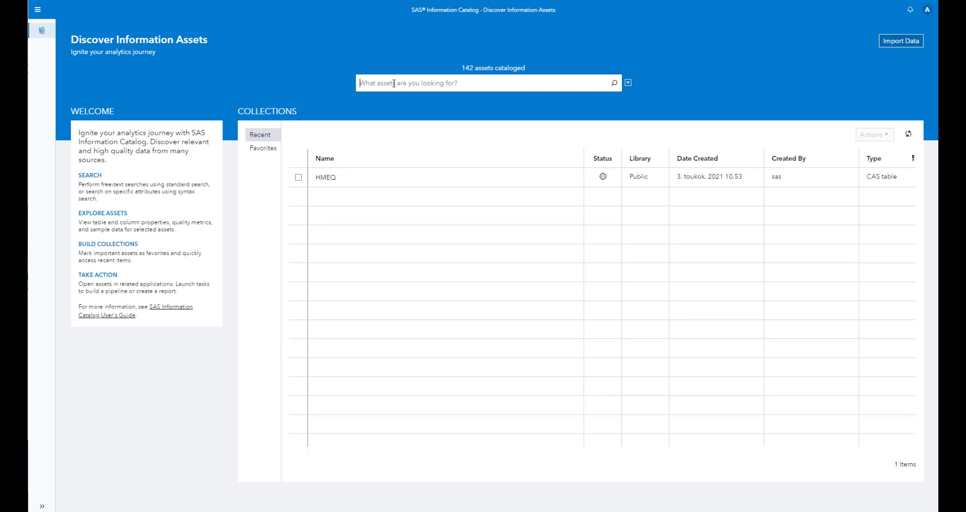
text(hmeq)
key(Return)
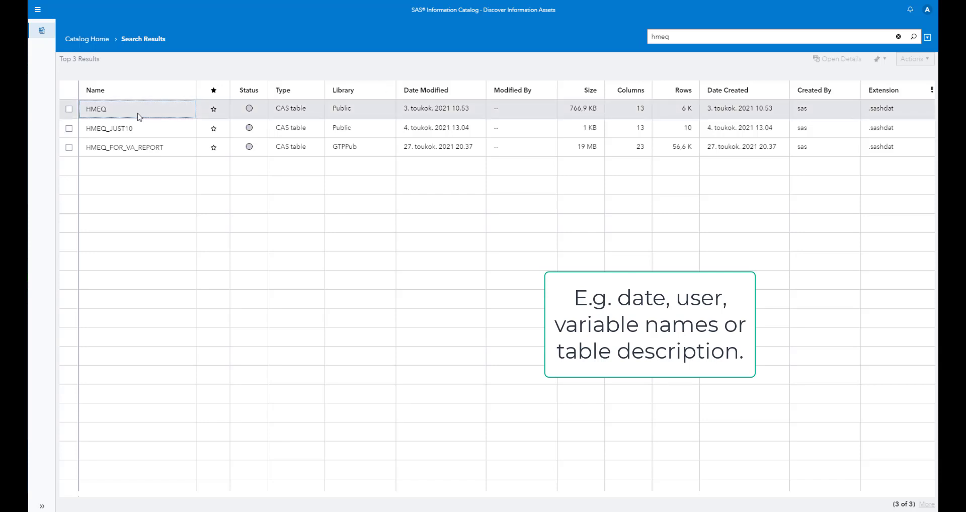
Step: Open the HMEQ result to view its overview of 13 columns, 6 K rows and 766,9 KB
click(98, 109)
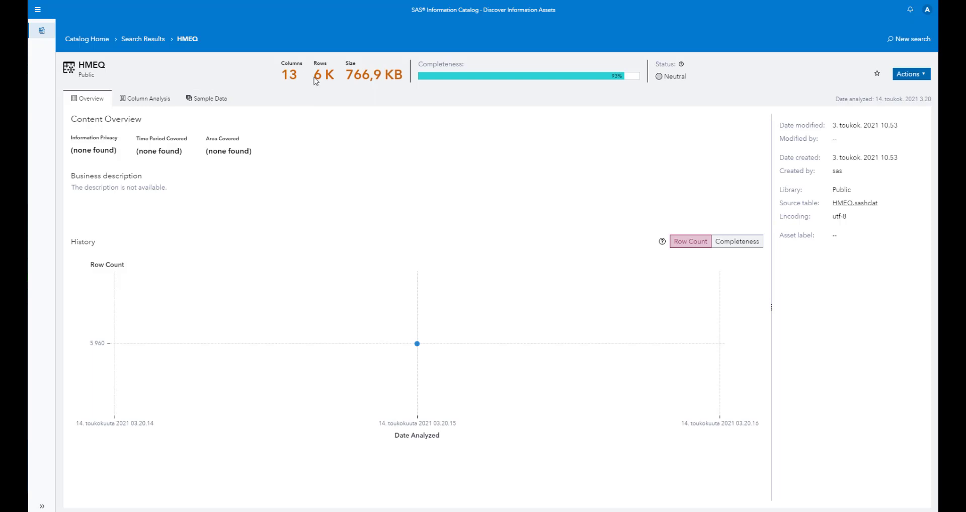
mouse_move(317, 76)
Step: Show HMEQ's Column Analysis and inspect the LOAN, MORTDUE, VALUE and REASON distributions
click(149, 103)
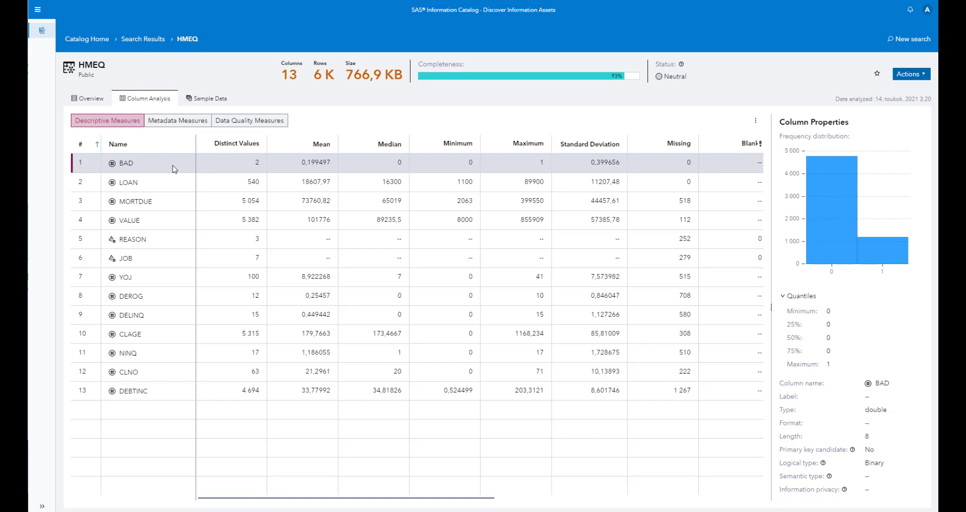
click(163, 190)
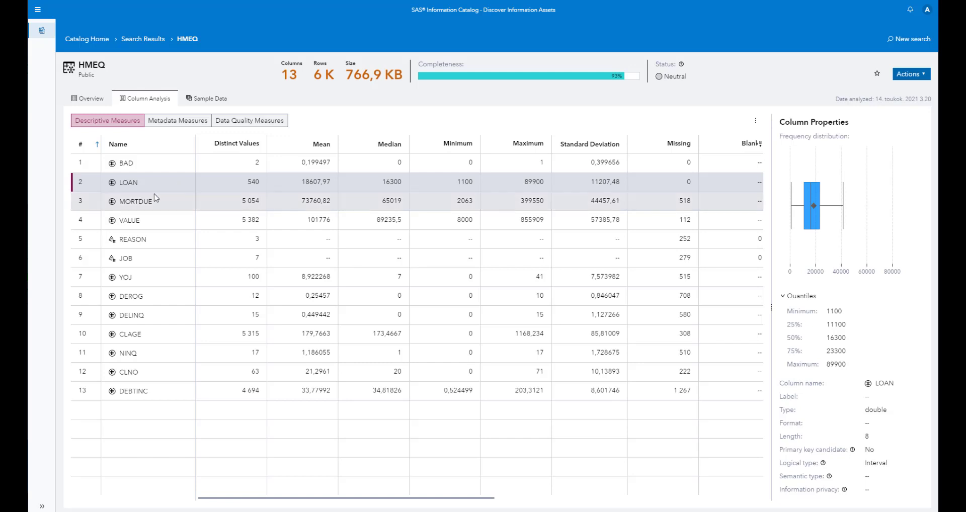
click(178, 208)
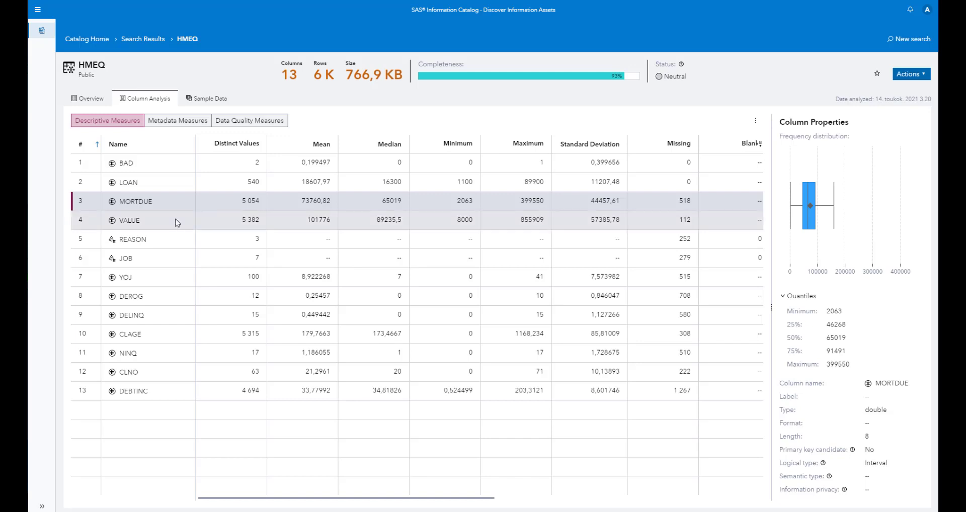
click(184, 220)
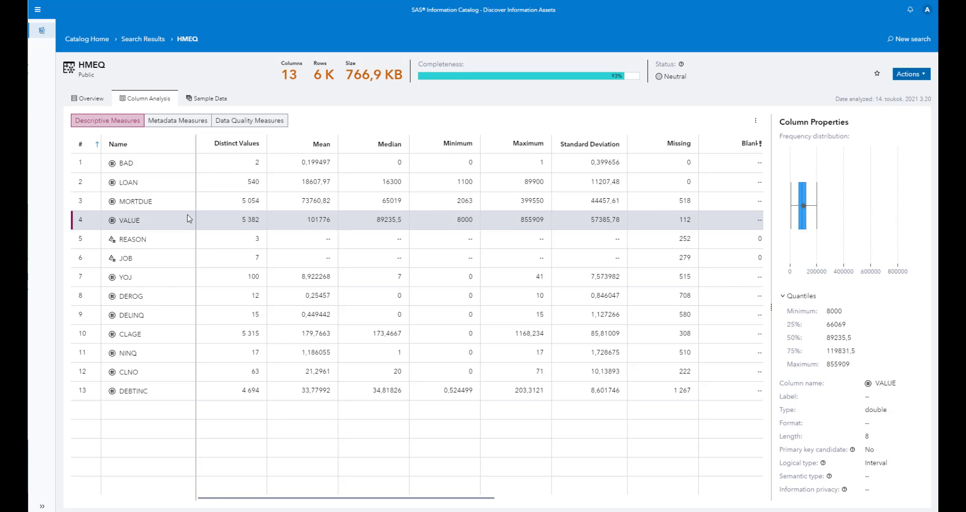
click(171, 242)
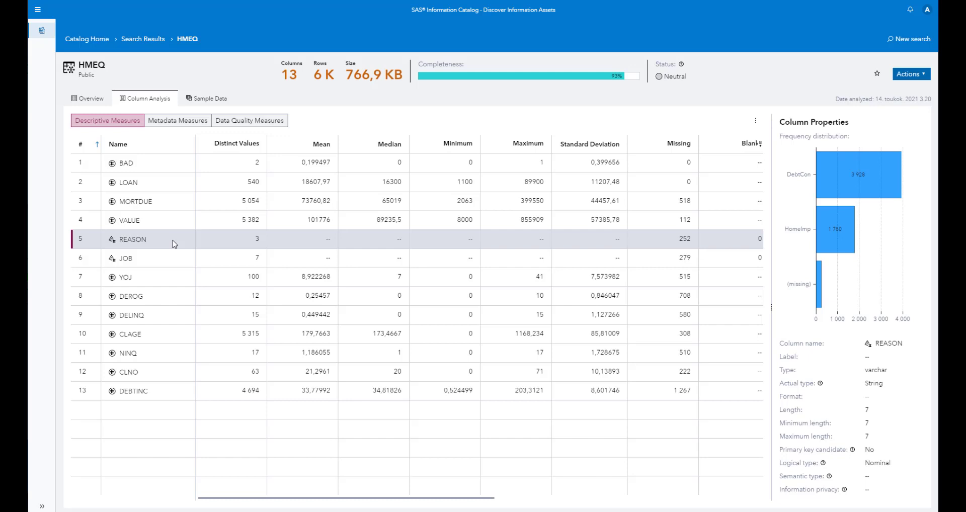
Step: Inspect column properties for JOB, YOJ, DEROG, DELINQ, CLAGE, NINQ, CLNO and DEBTINC
click(161, 263)
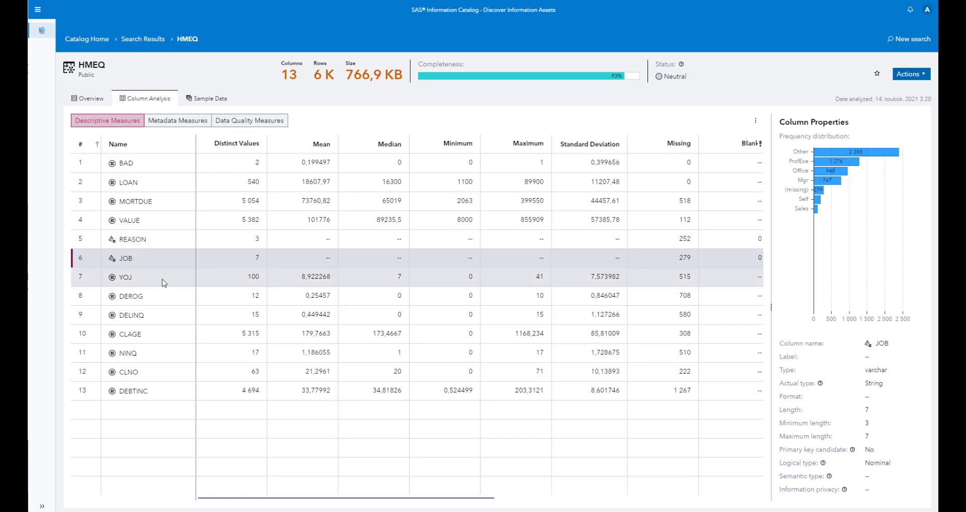
click(163, 284)
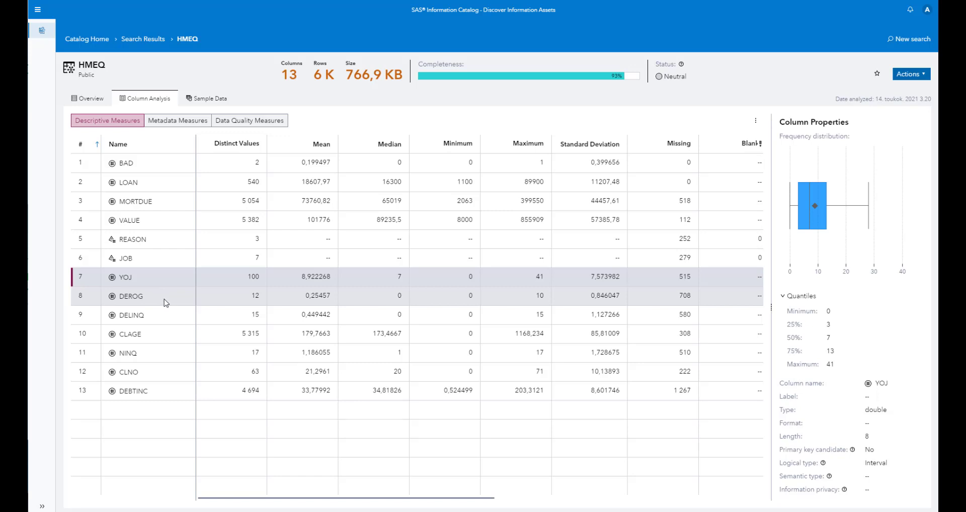
click(171, 302)
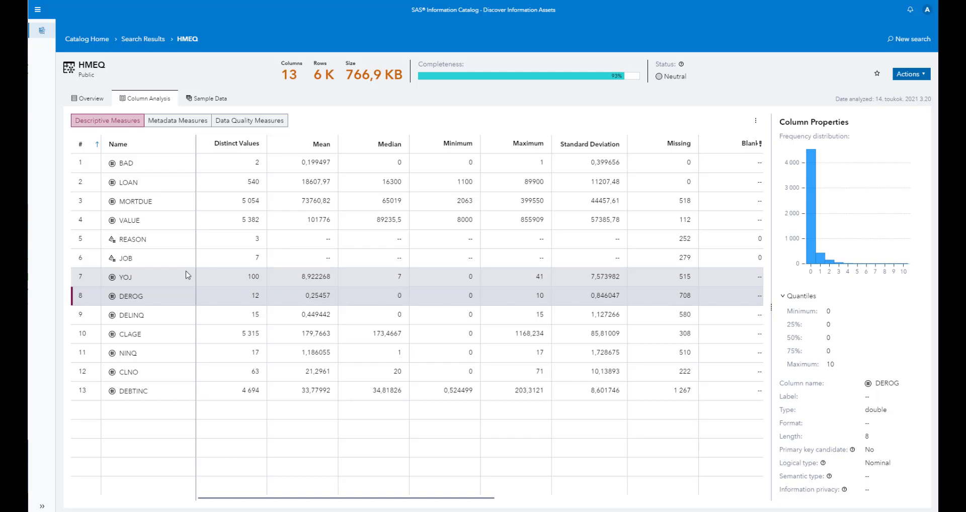
click(172, 319)
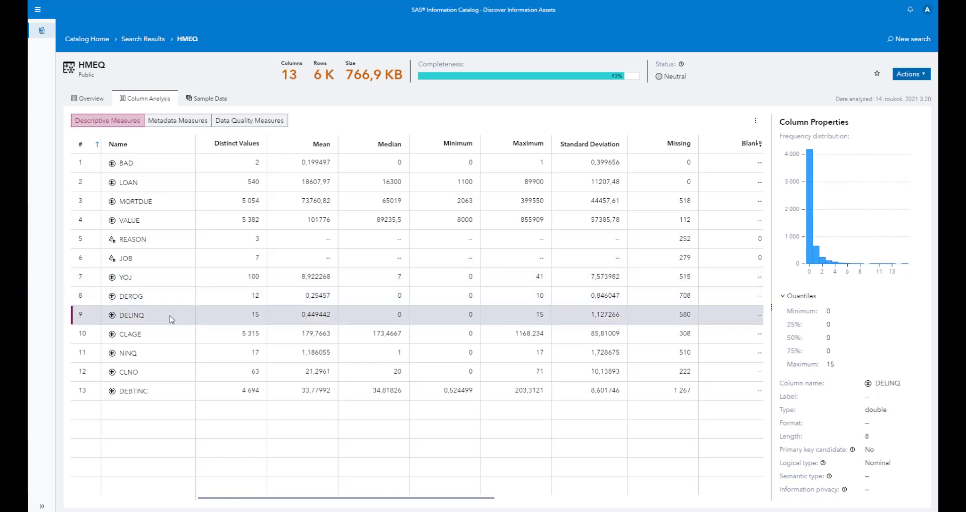
click(166, 341)
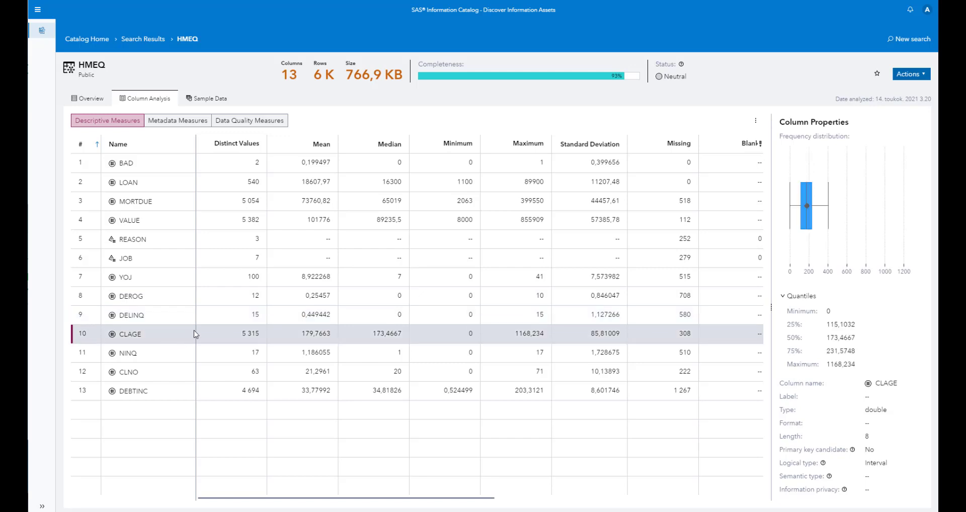
click(195, 334)
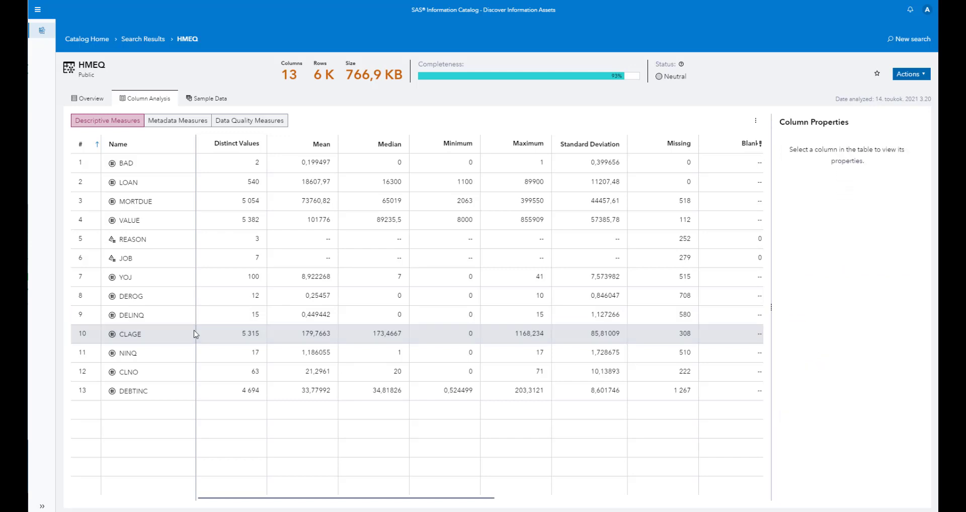
click(161, 360)
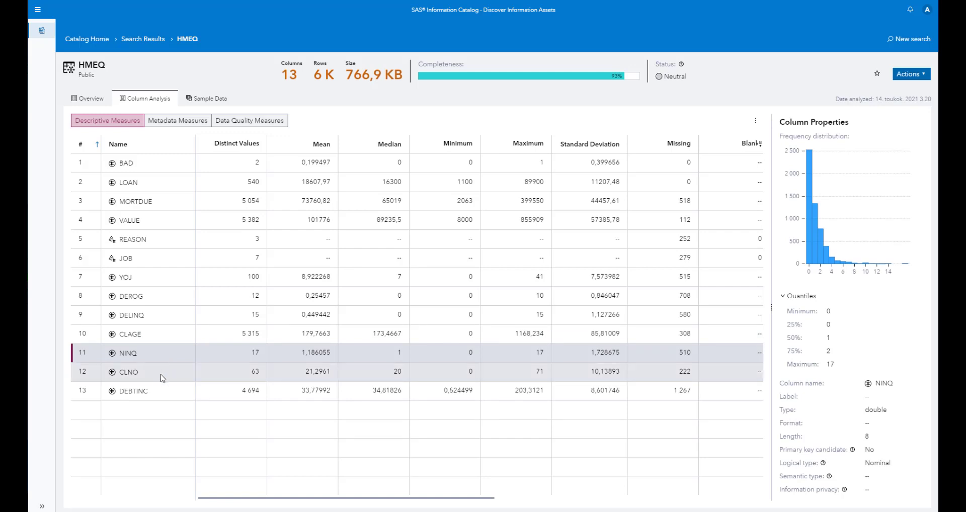
click(161, 378)
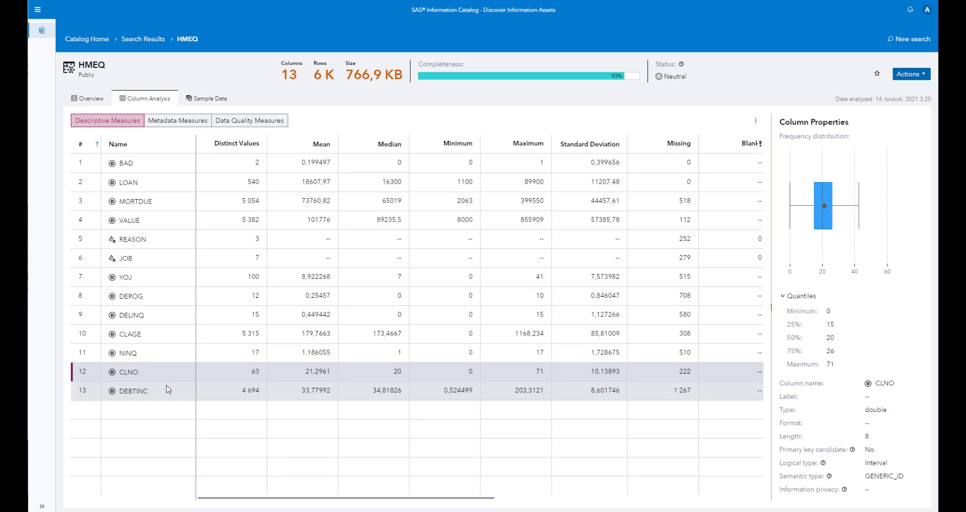
click(168, 390)
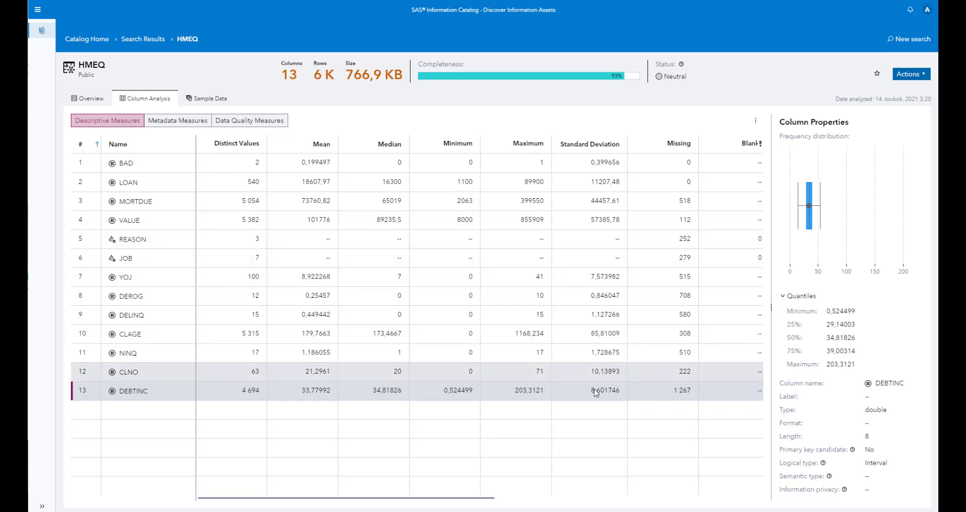
Step: Scroll across HMEQ's column table, showing Metadata Measures and then Data Quality Measures
drag(470, 502, 745, 499)
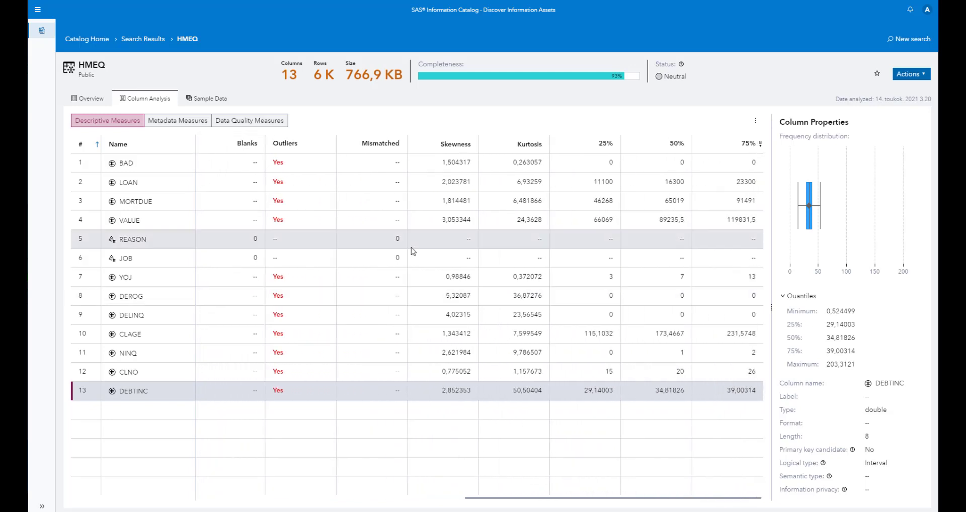
click(186, 124)
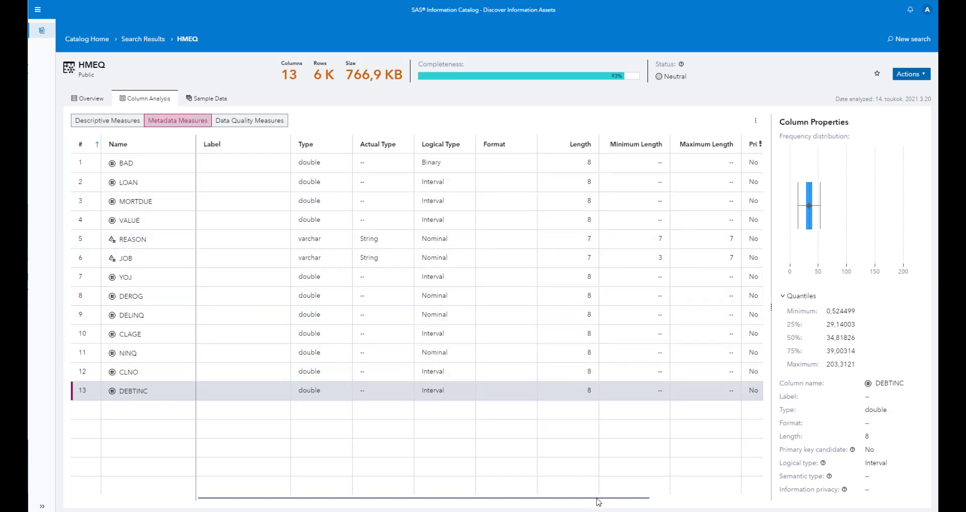
drag(600, 498, 698, 500)
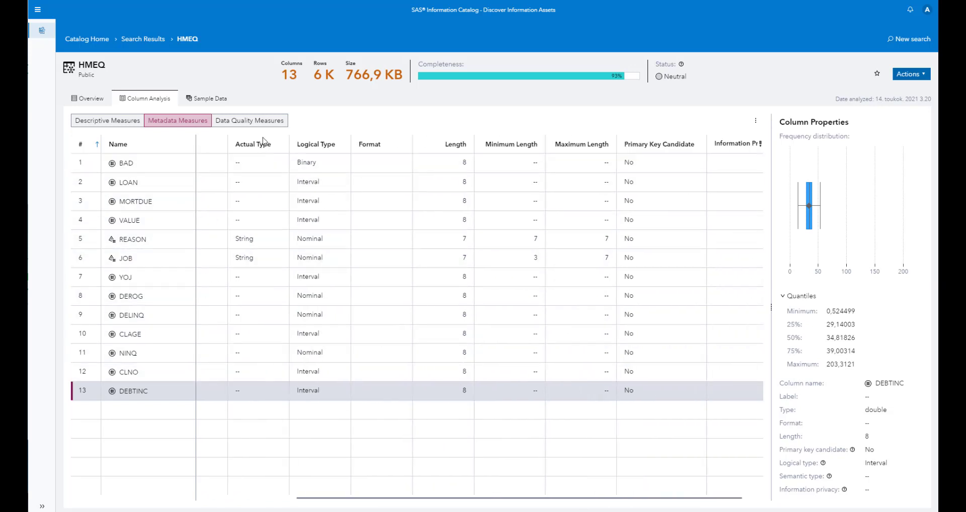
click(272, 122)
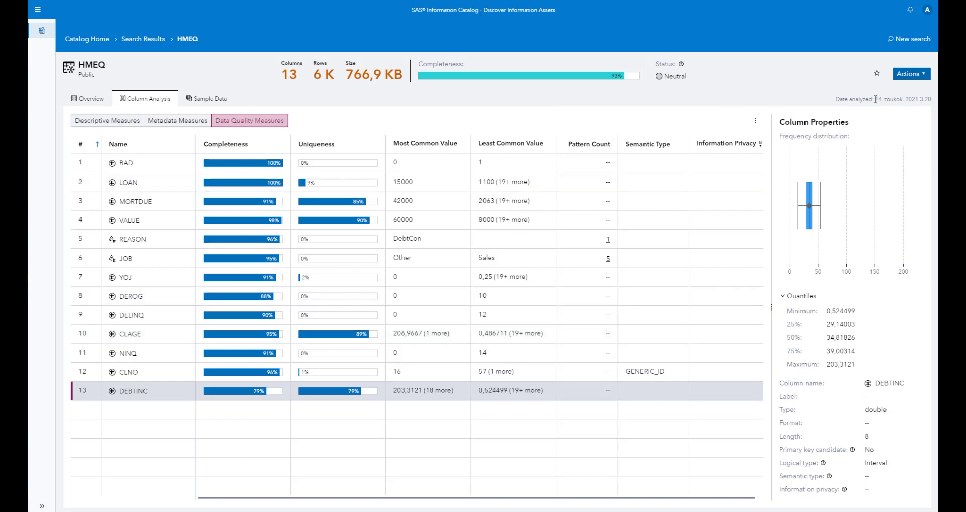
Step: Send the HMEQ table to Explore and Visualize in SAS Visual Analytics
click(909, 80)
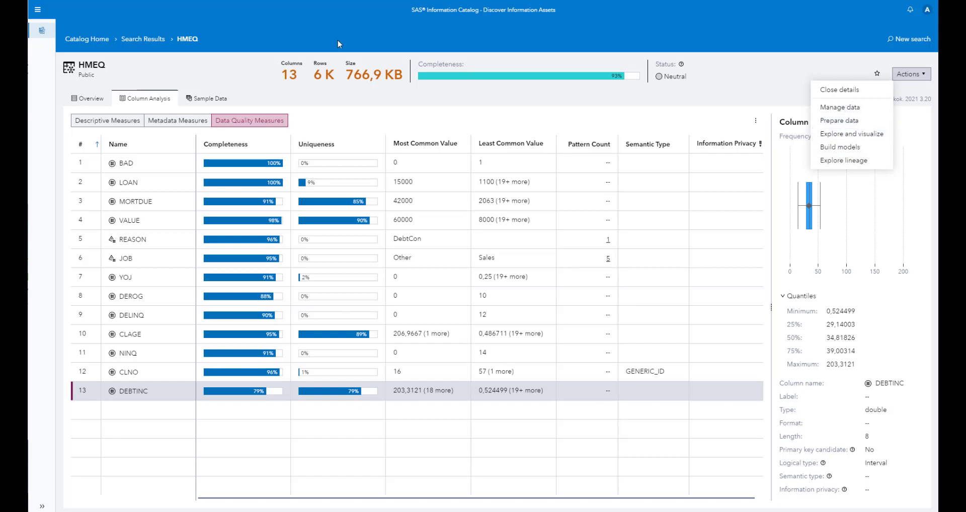
click(104, 23)
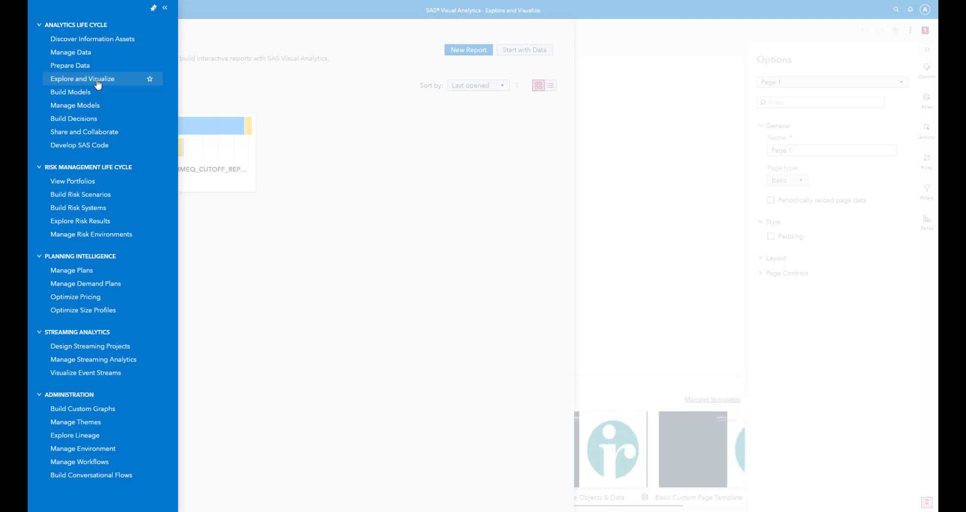
Step: Start a new report using the HMEQ table from the CASUSER caslib in cas-shared-default
click(99, 83)
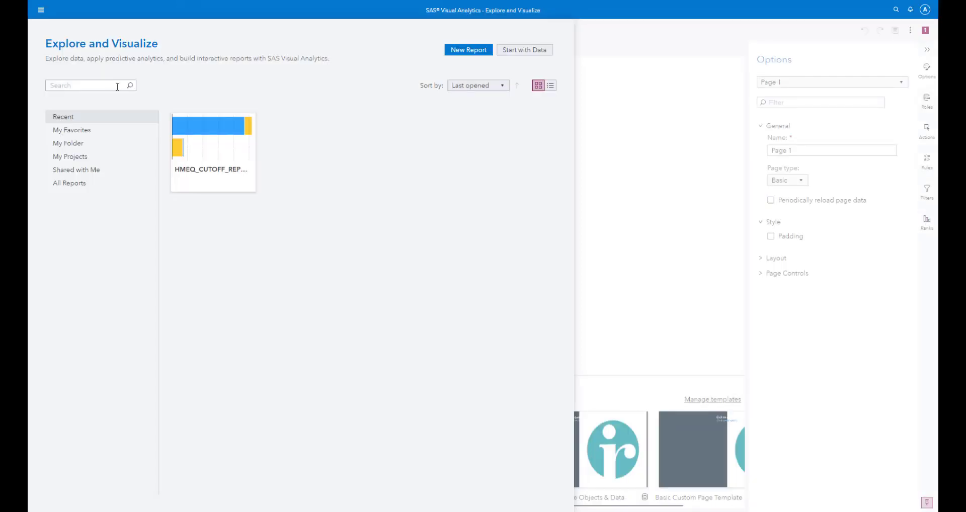
click(535, 53)
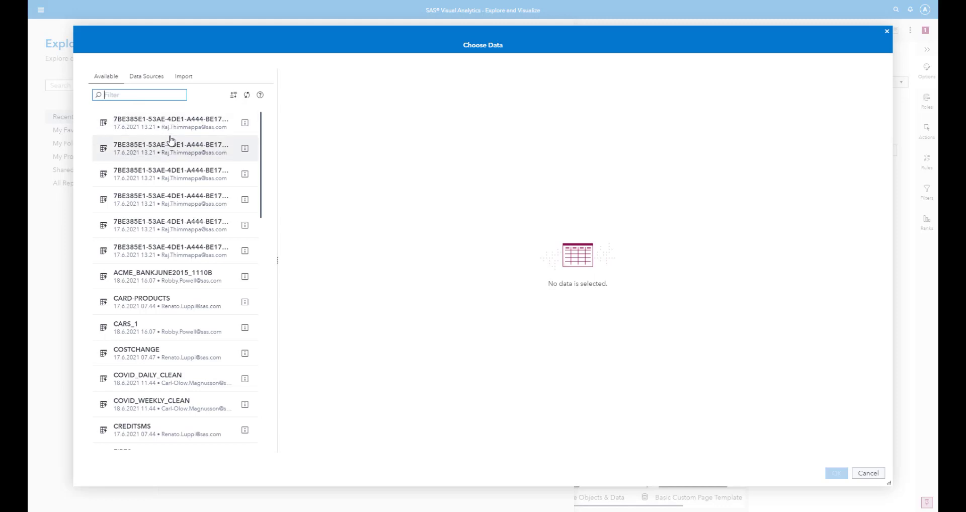
click(188, 77)
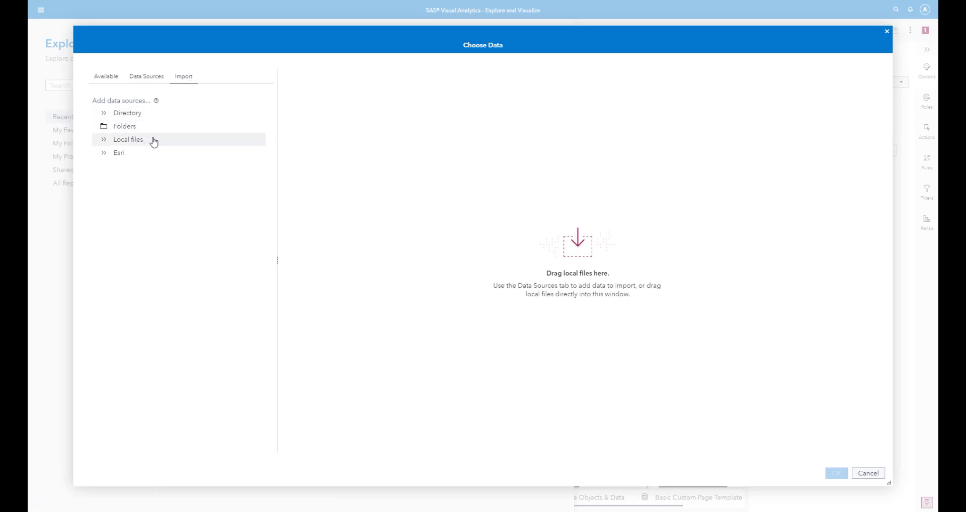
click(150, 81)
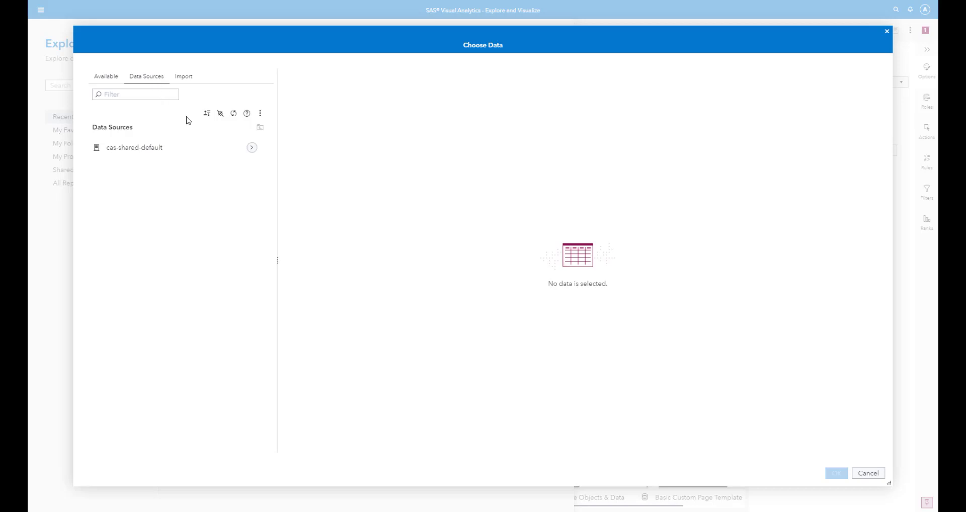
click(251, 149)
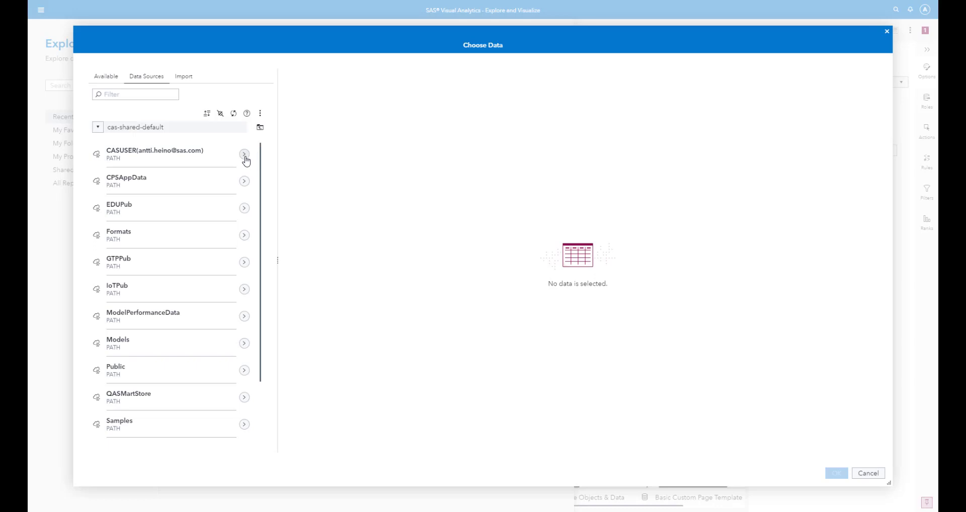
click(245, 157)
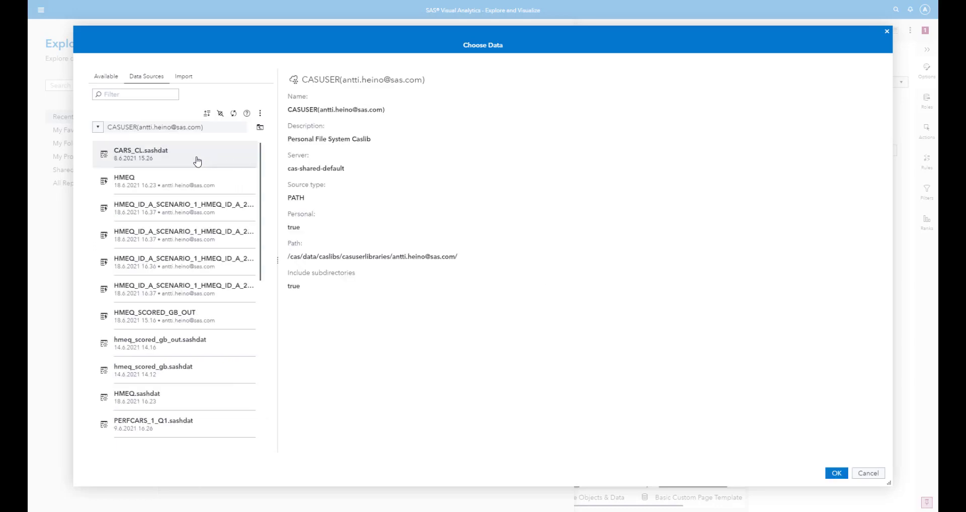
click(224, 181)
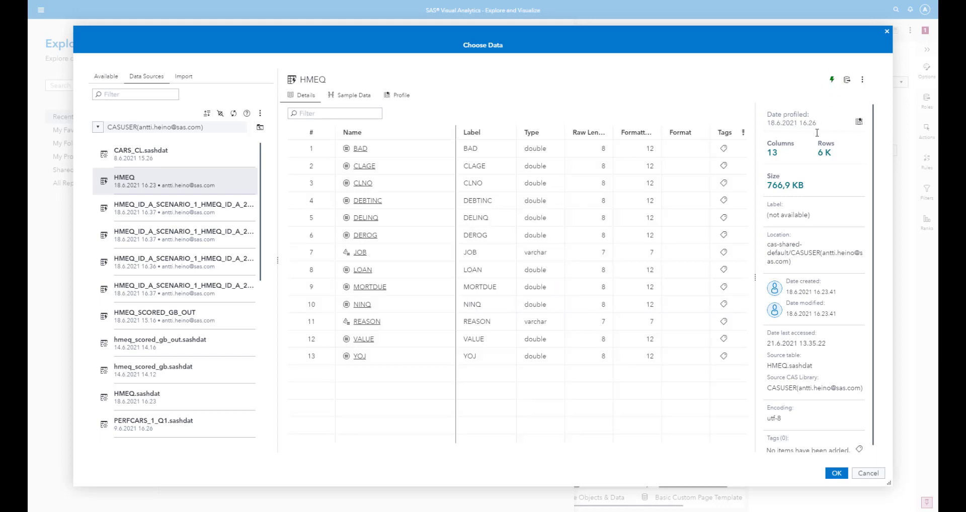
click(836, 476)
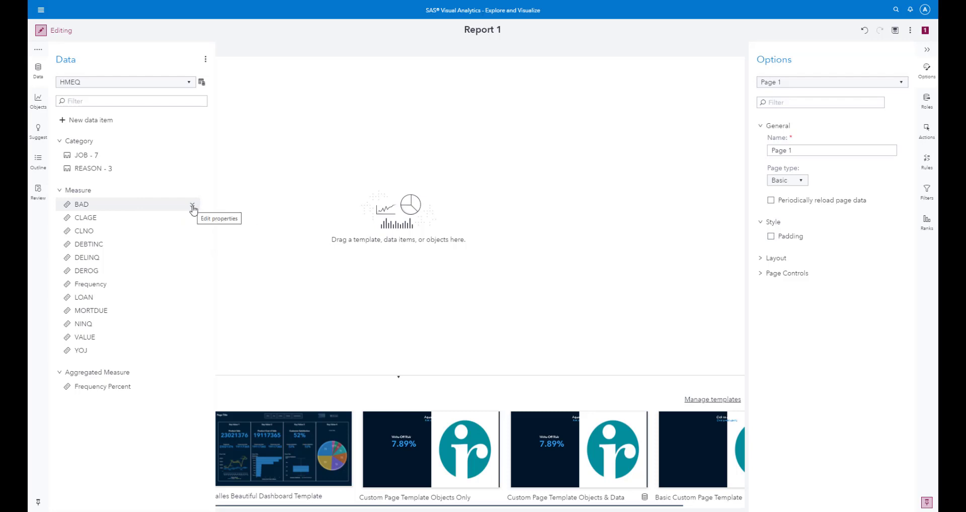
Step: Change BAD's classification from measure to Category
click(192, 207)
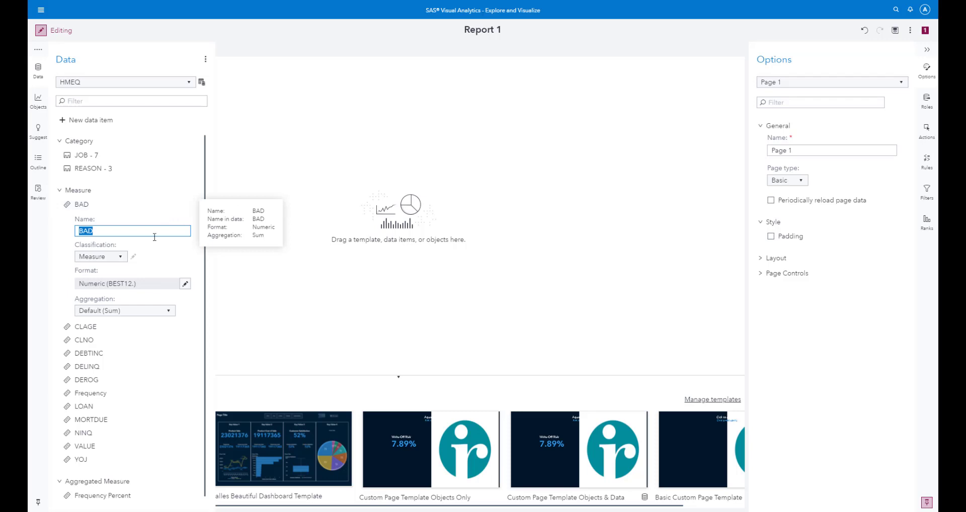
click(121, 258)
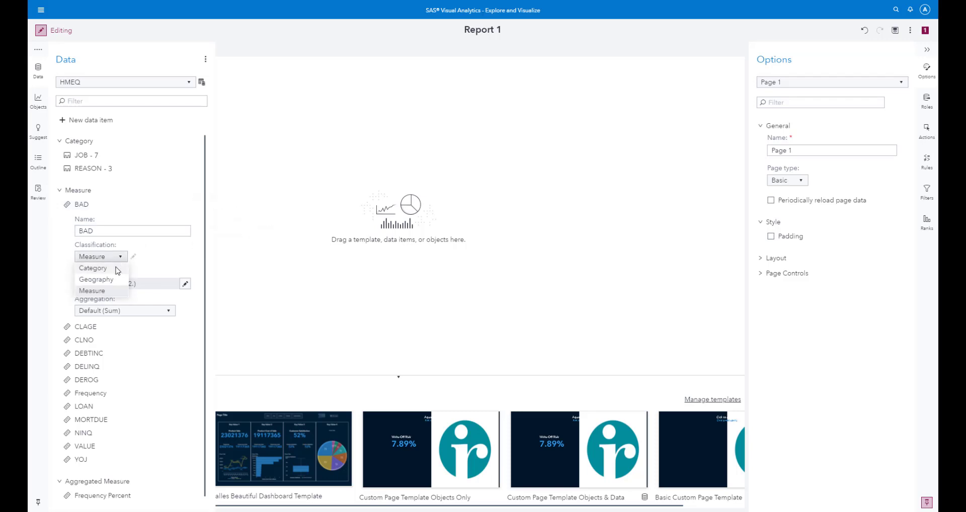
click(116, 269)
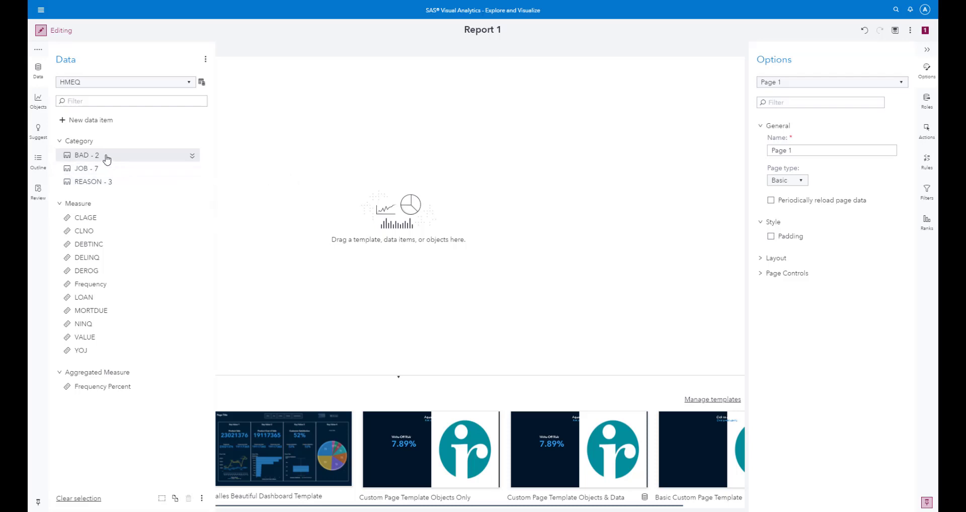
mouse_move(109, 159)
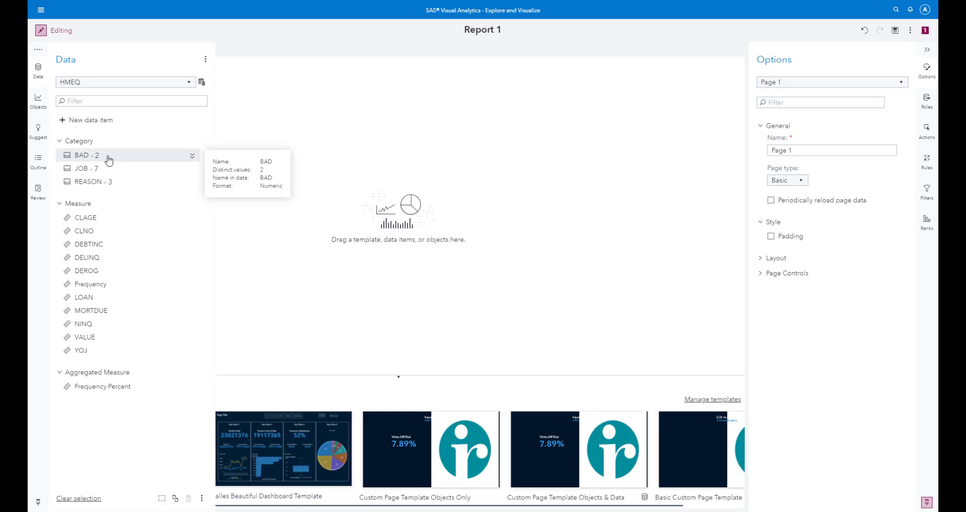
Step: Create a Frequency of BAD bar chart on Page 1 and show its Roles pane
drag(109, 160, 338, 227)
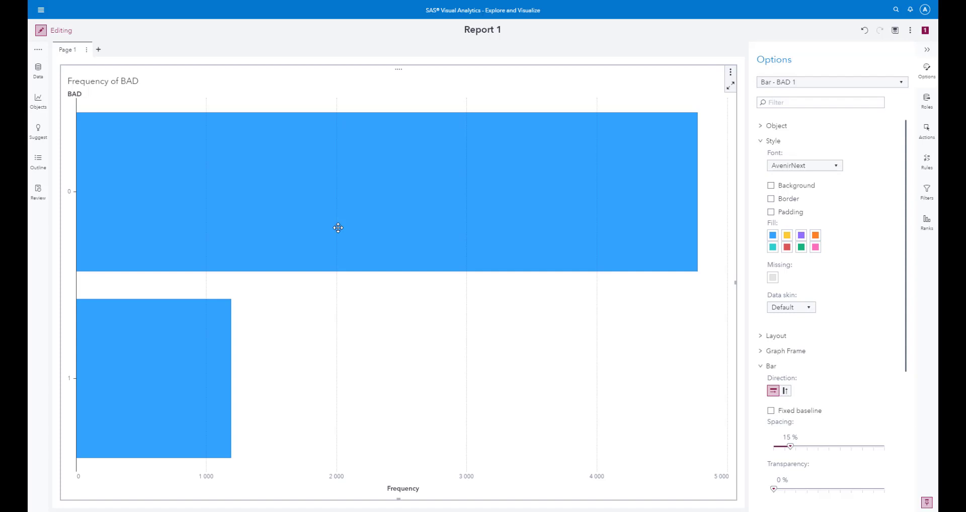
mouse_move(332, 243)
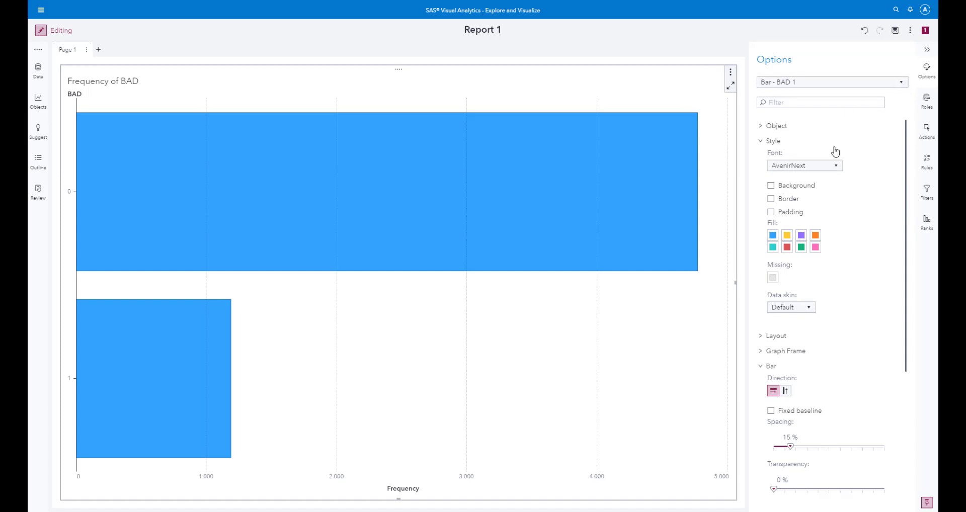
scroll(837, 163, down, 4)
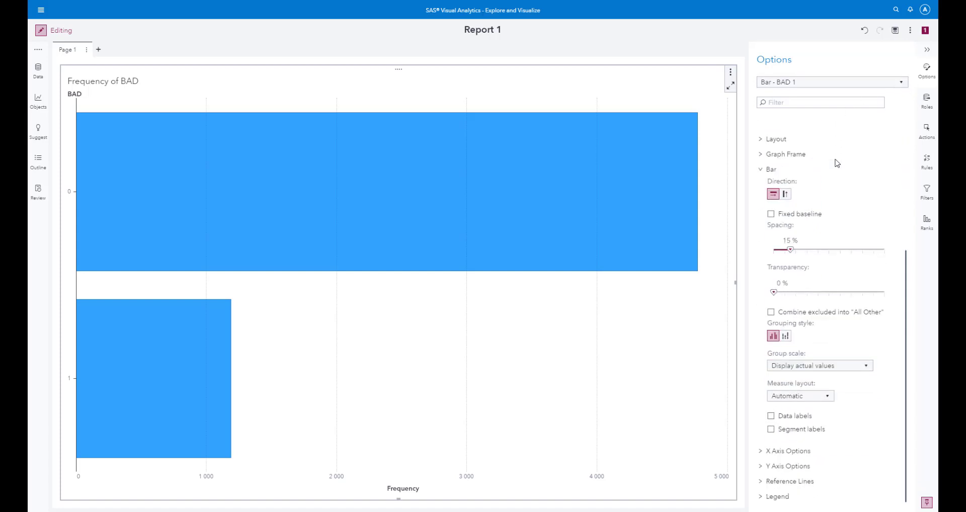
scroll(836, 163, up, 3)
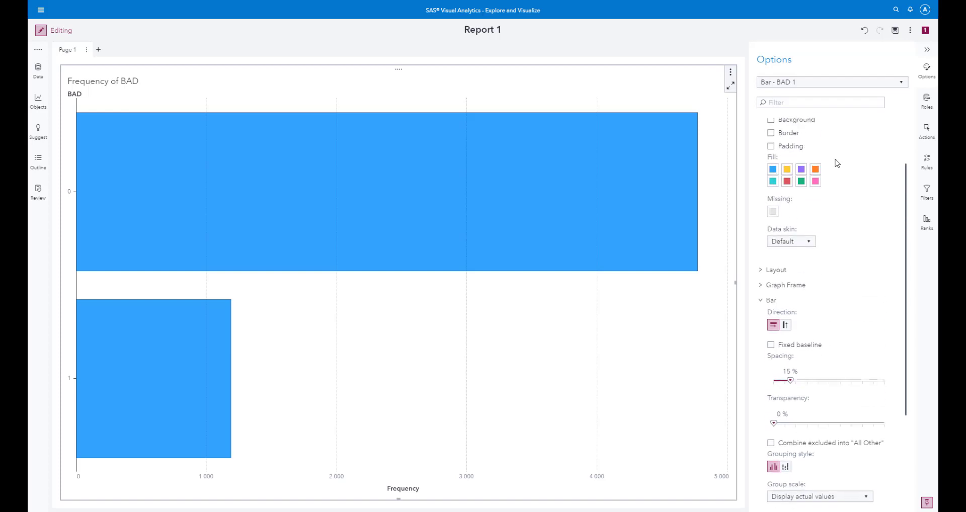
click(924, 103)
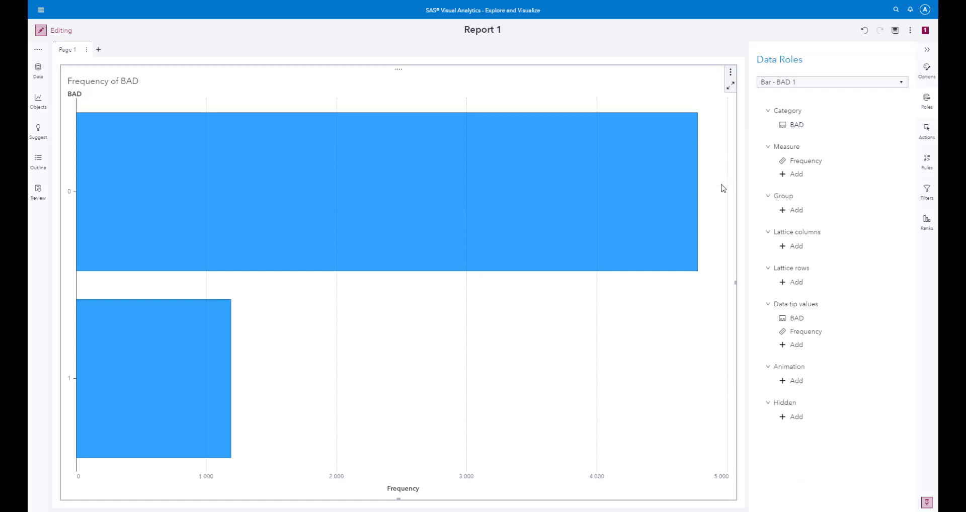
Step: Replace the chart's Frequency measure with LOAN, giving about 90,8 million for BAD 0 and 20 million for BAD 1
click(802, 164)
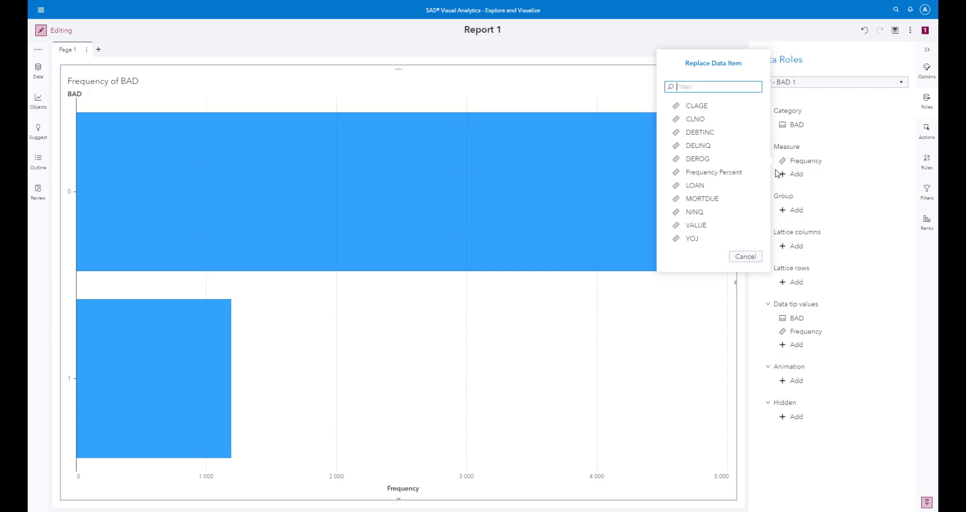
click(697, 186)
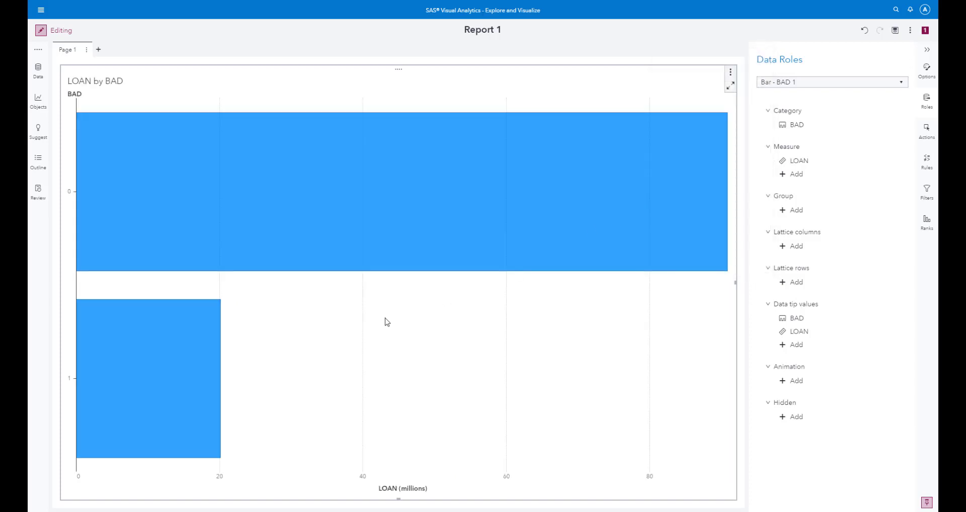
mouse_move(437, 258)
mouse_move(166, 336)
mouse_move(195, 228)
Step: Drag a Correlation matrix from the Objects list's Graphs section onto a new page tab
click(40, 102)
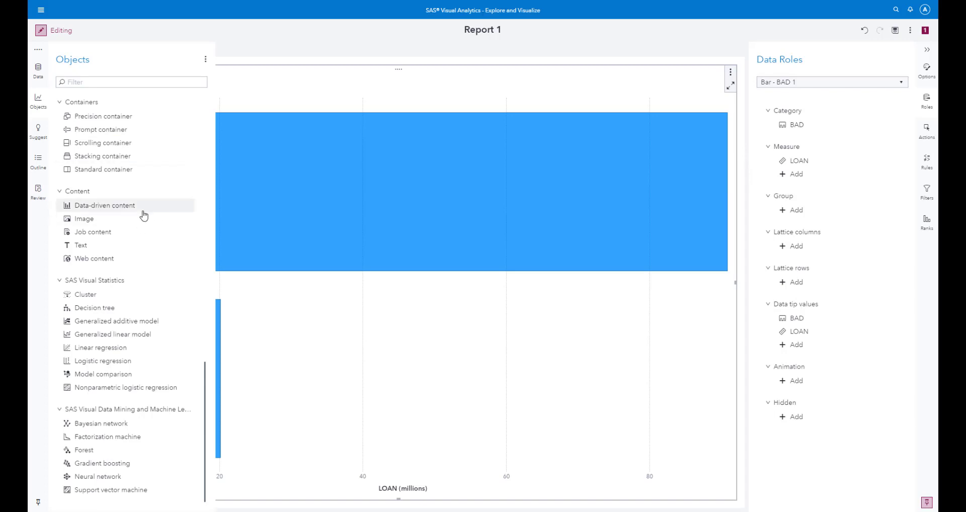
scroll(151, 224, up, 12)
scroll(144, 216, up, 5)
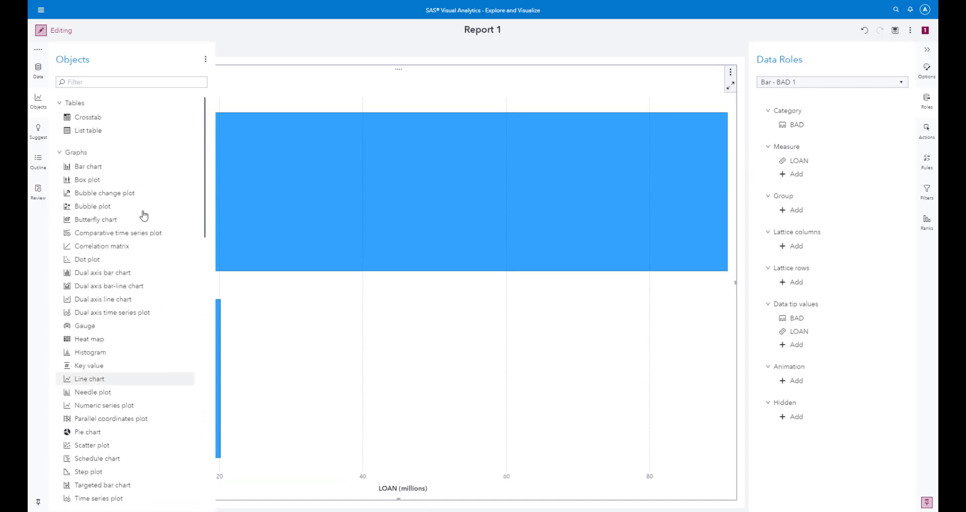
scroll(144, 215, down, 1)
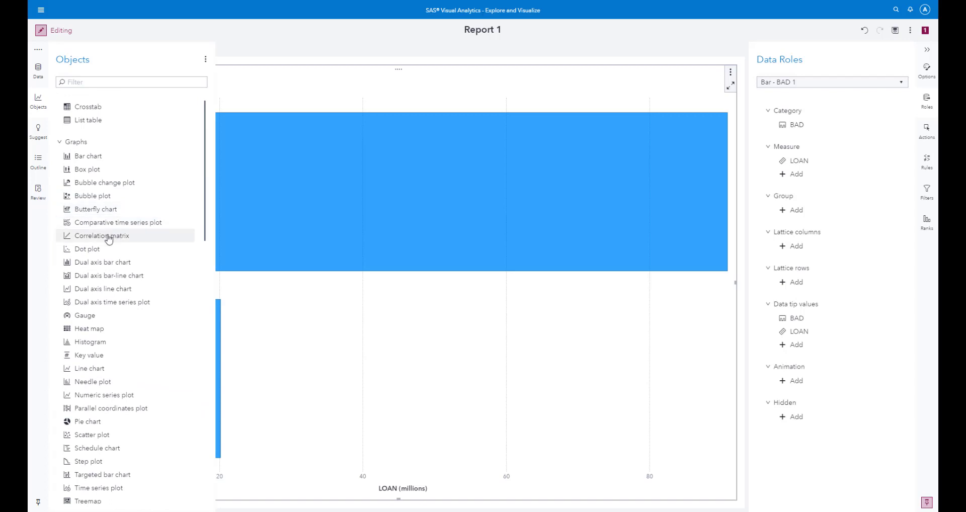
scroll(142, 247, down, 2)
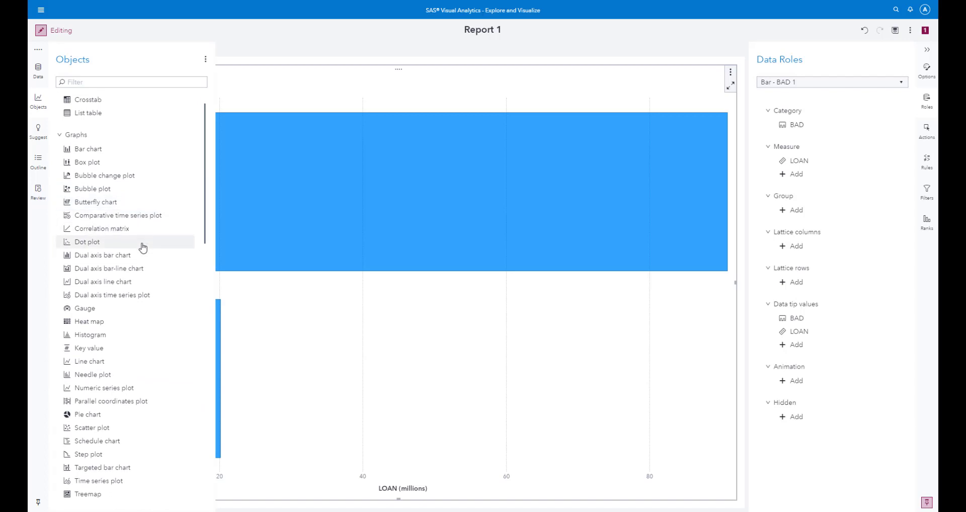
scroll(143, 247, down, 1)
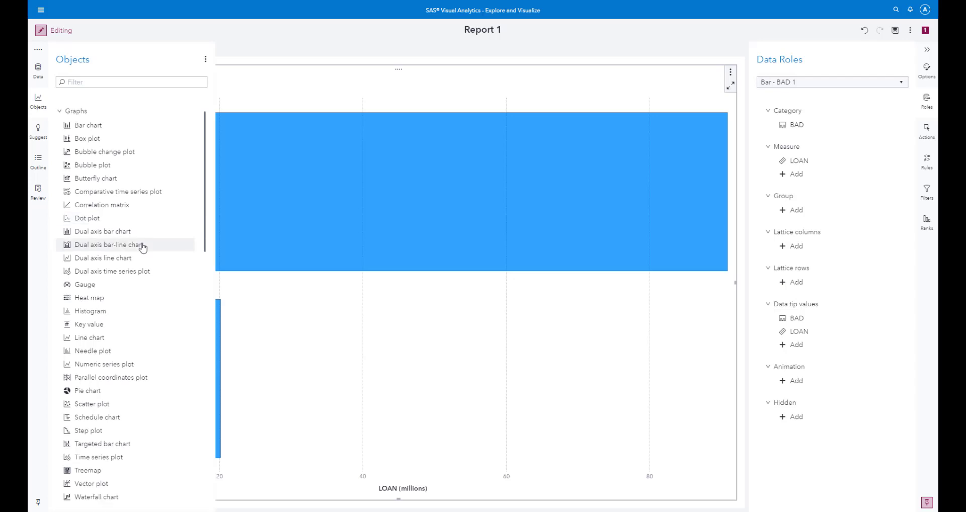
scroll(143, 246, up, 3)
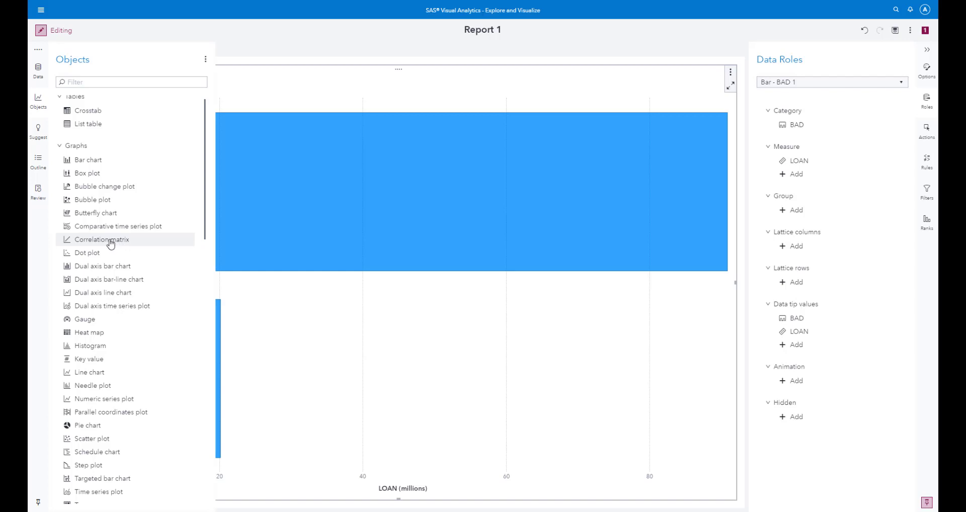
drag(101, 245, 100, 49)
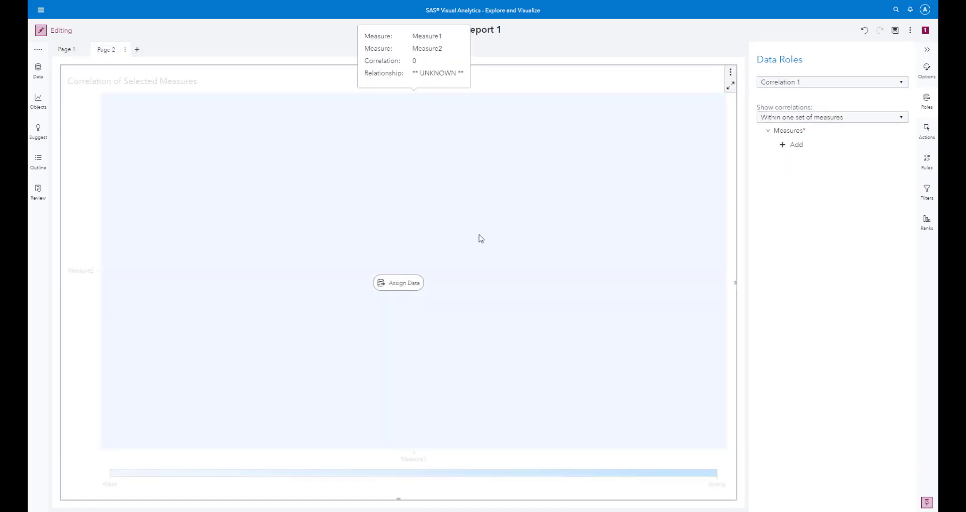
Step: Assign all ten measures, CLAGE through YOJ, to the correlation matrix and inspect the MORTDUE–VALUE cell
click(405, 284)
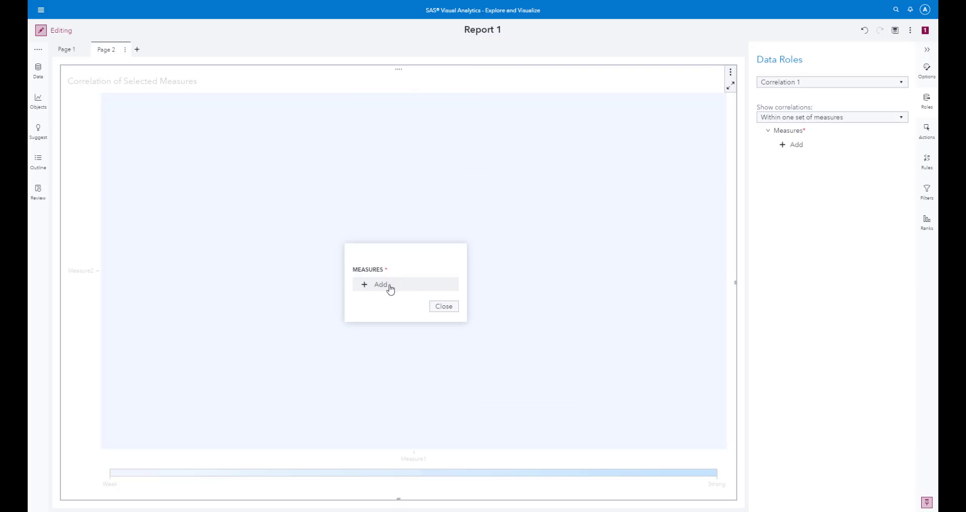
click(390, 286)
click(474, 224)
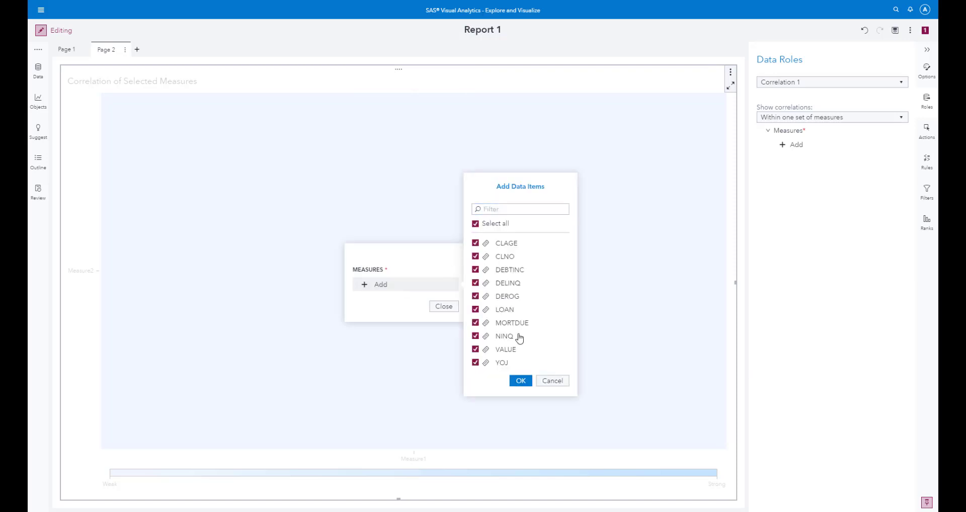
click(520, 381)
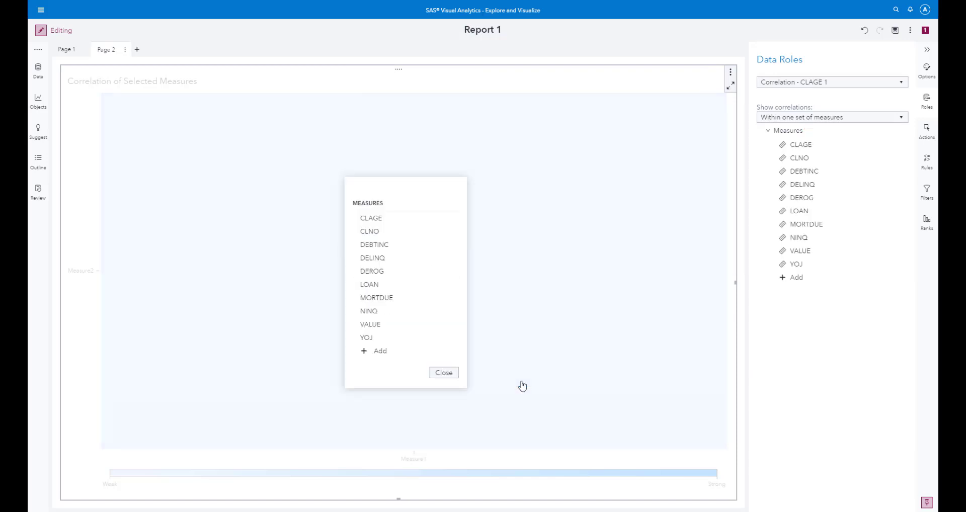
click(443, 373)
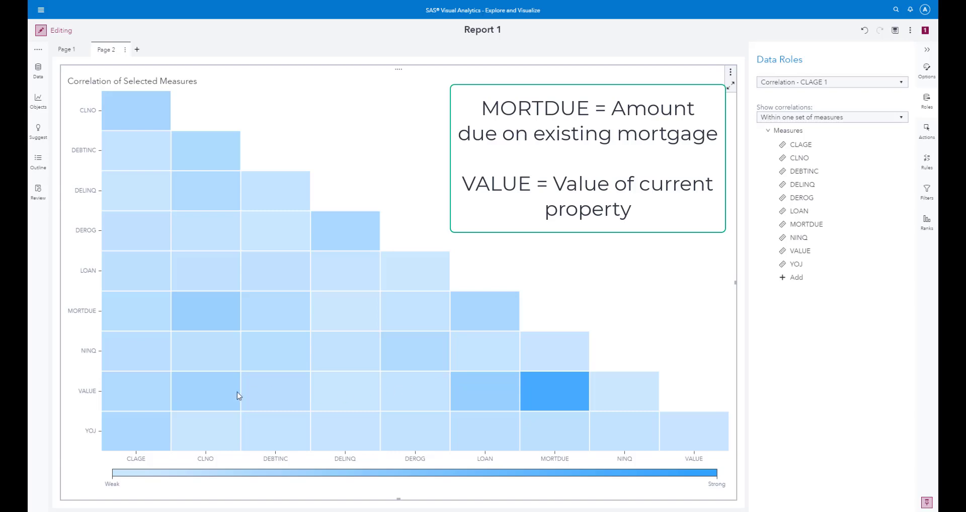
mouse_move(569, 405)
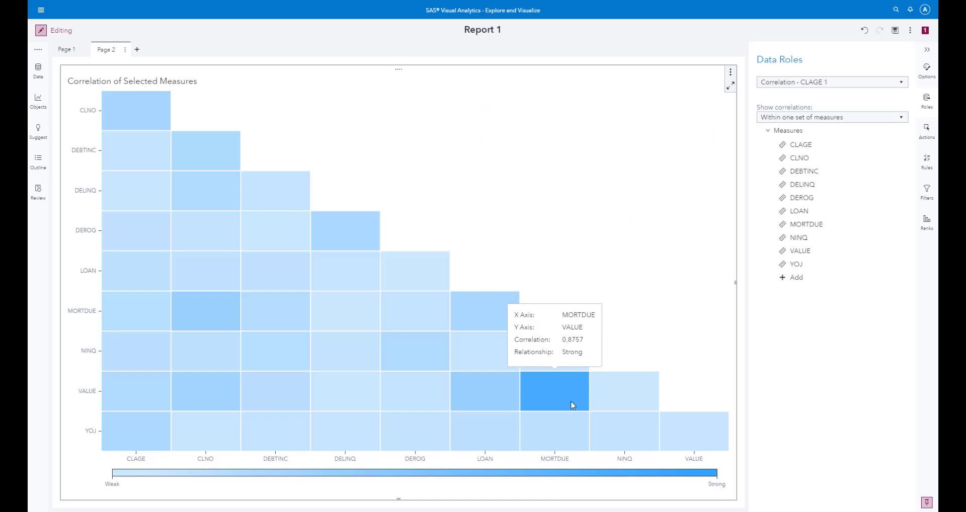
click(553, 394)
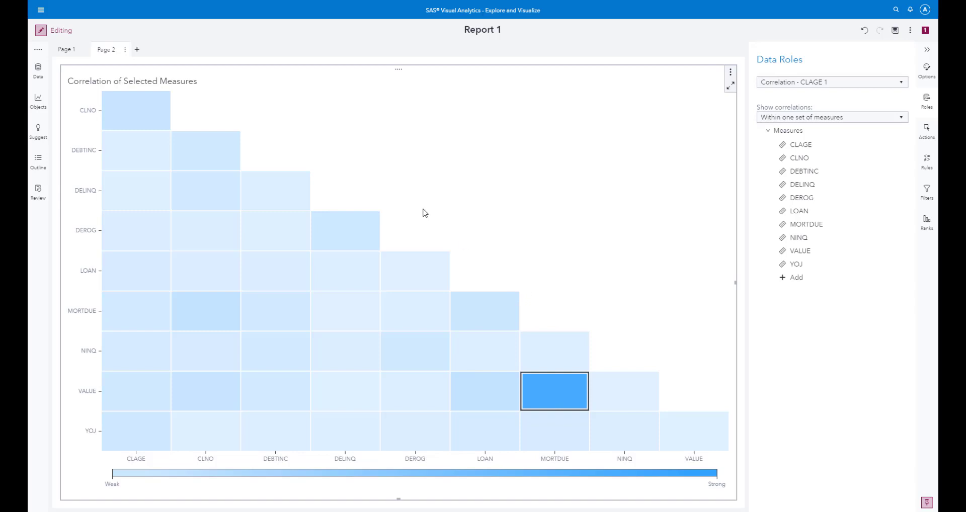
Step: Drag a button bar control onto Page 2 above the correlation matrix
click(38, 101)
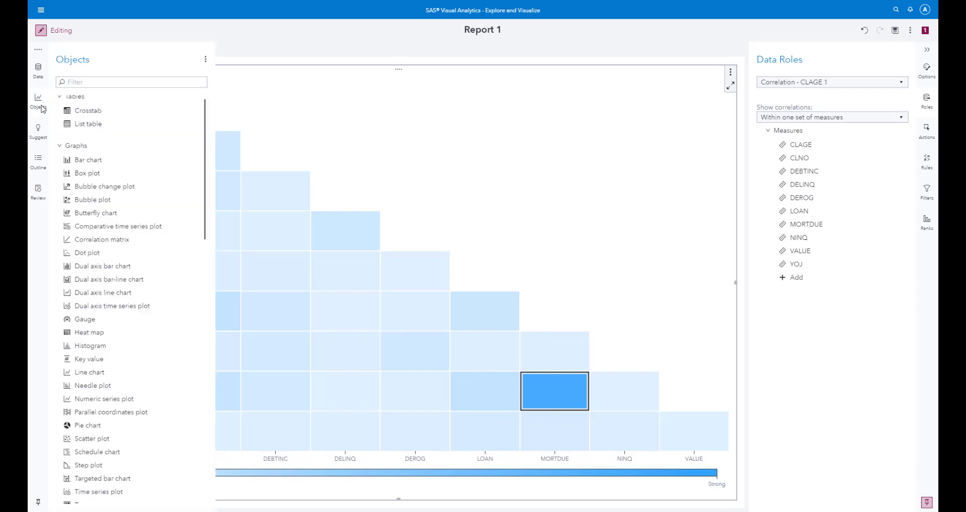
scroll(146, 205, down, 1)
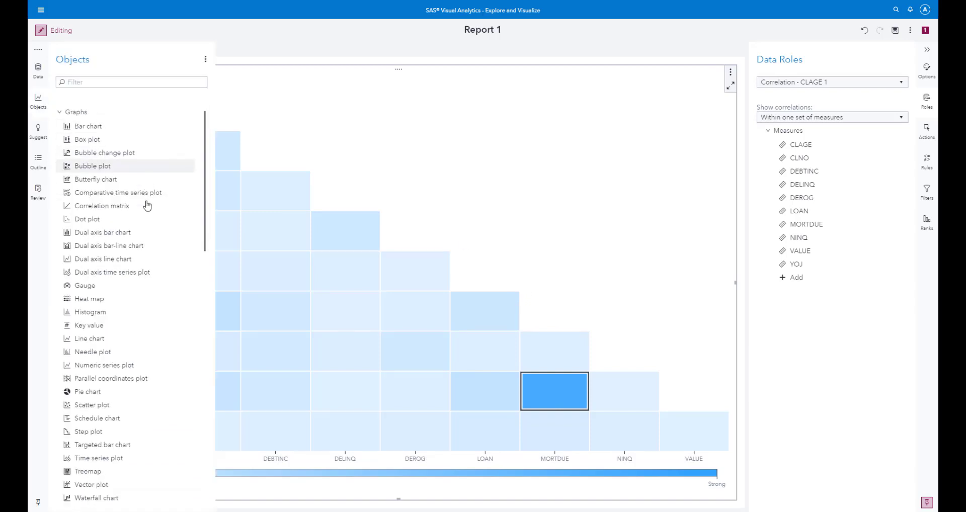
scroll(147, 205, down, 10)
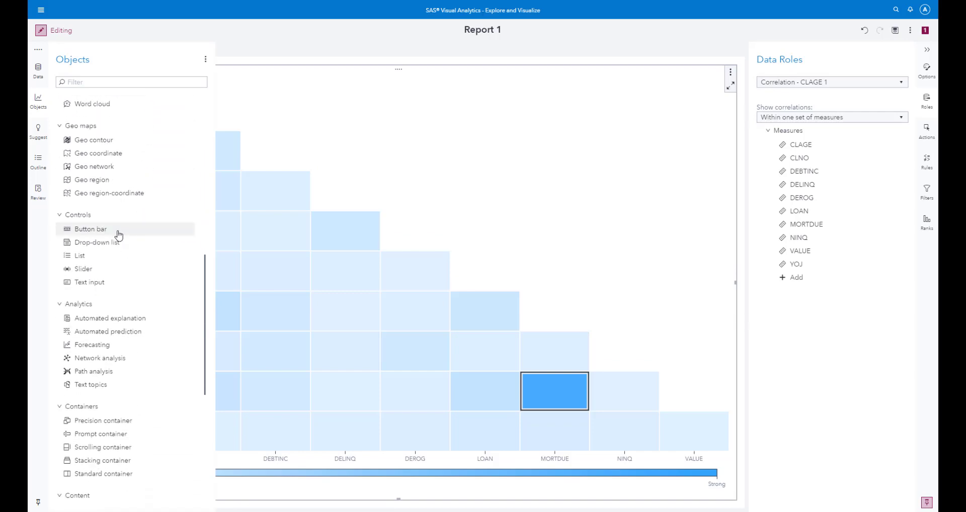
drag(118, 235, 389, 98)
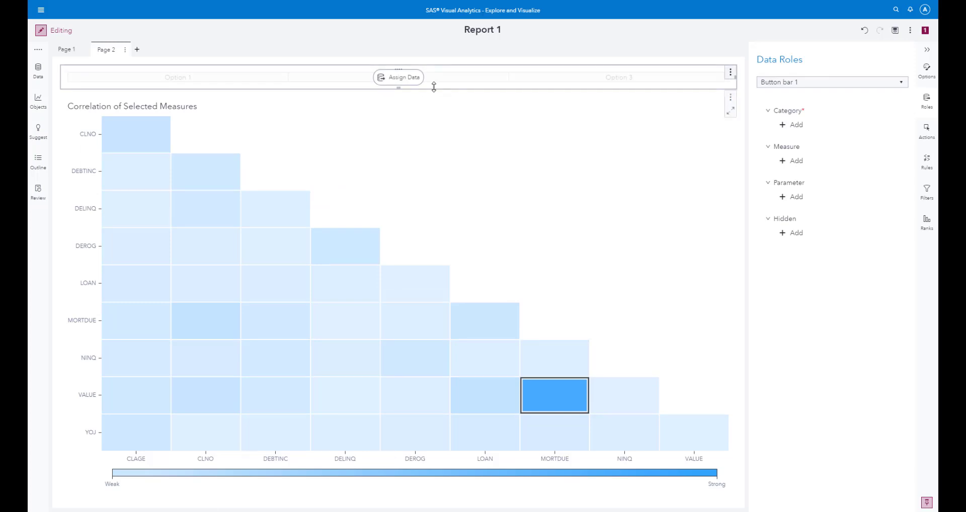
Step: Assign BAD as the button bar's category so it offers 0 and 1
click(408, 79)
click(367, 43)
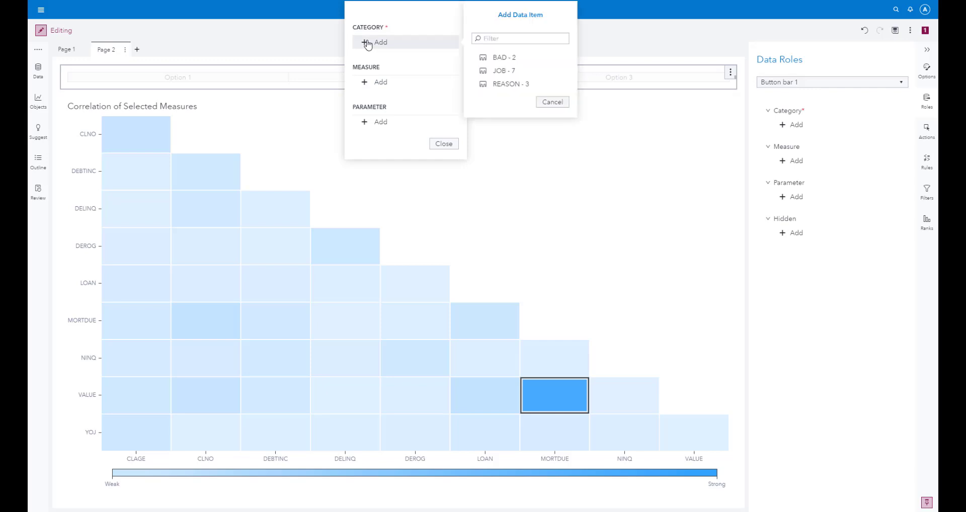
click(506, 58)
click(452, 145)
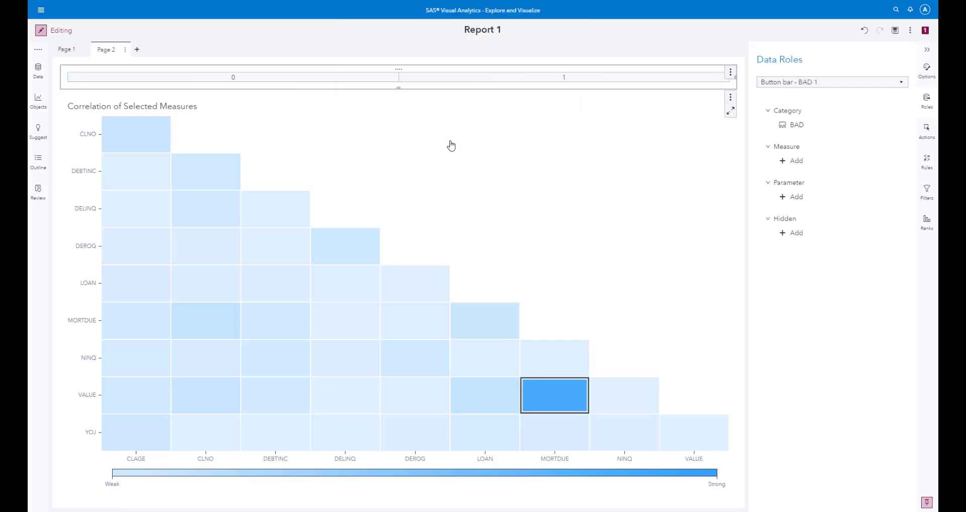
Step: Link the button bar to filter Correlation - CLAGE 1, test BAD 1 and 0, then return to Page 1
click(928, 139)
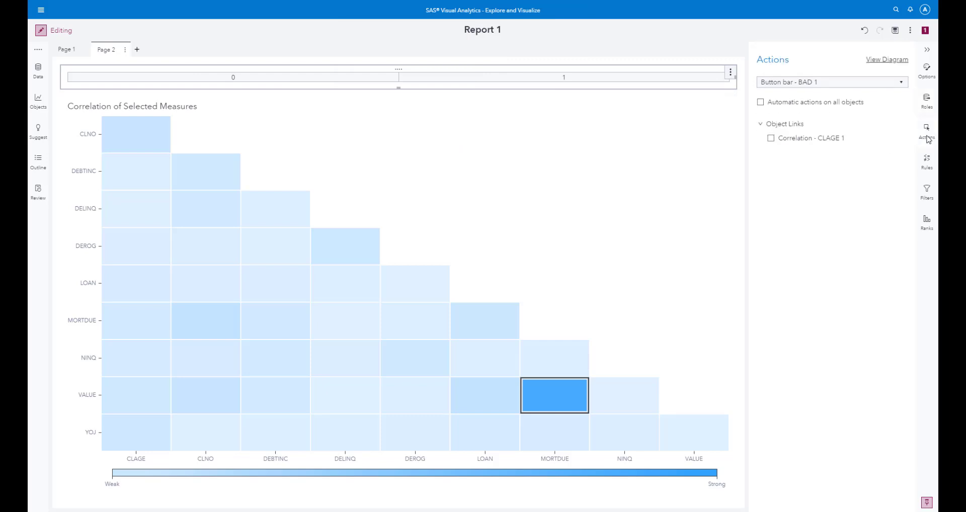
click(771, 139)
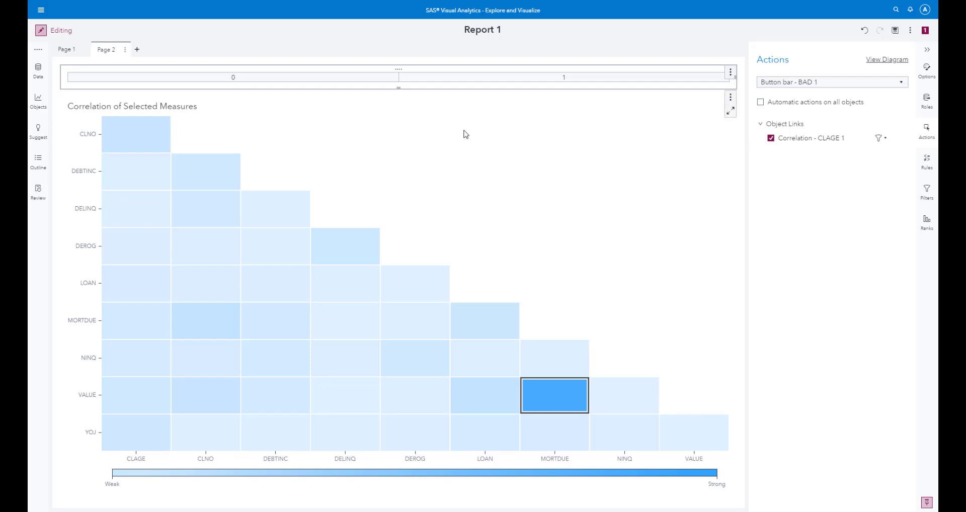
click(453, 81)
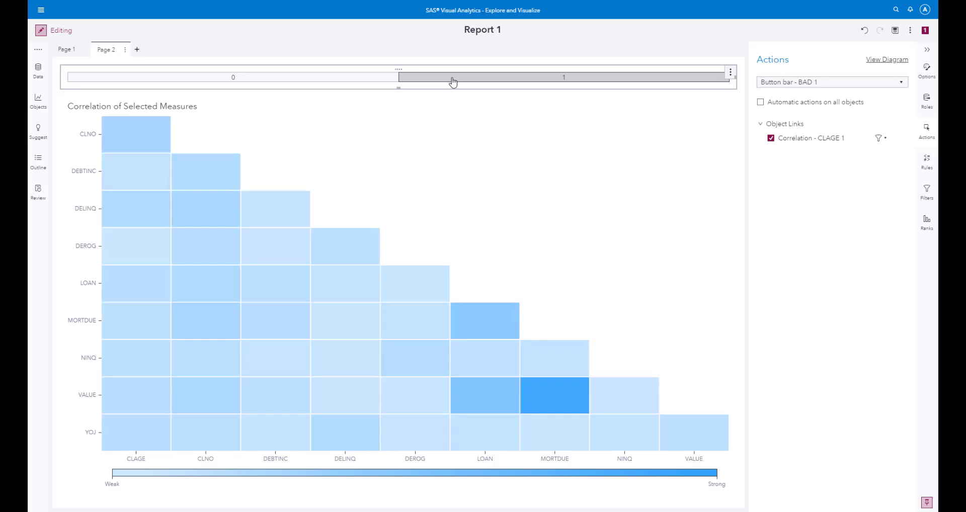
click(381, 81)
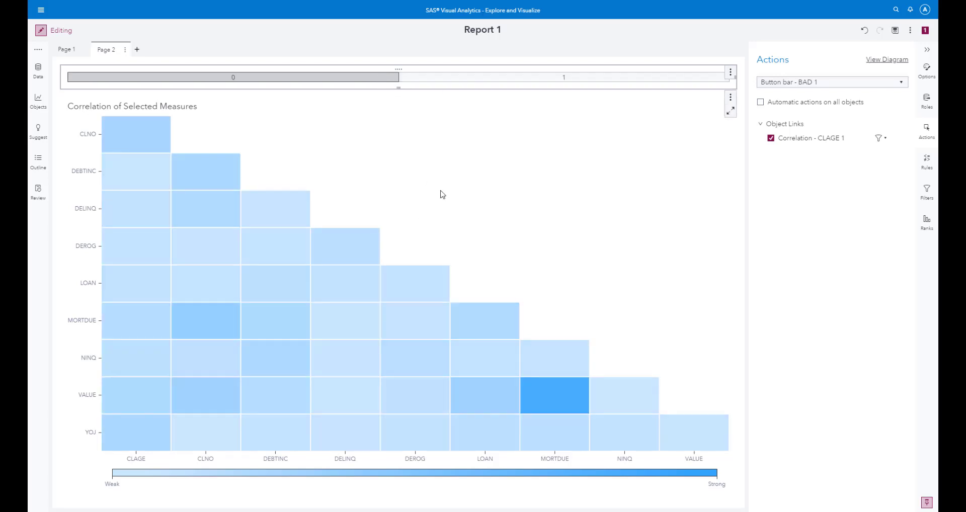
click(463, 137)
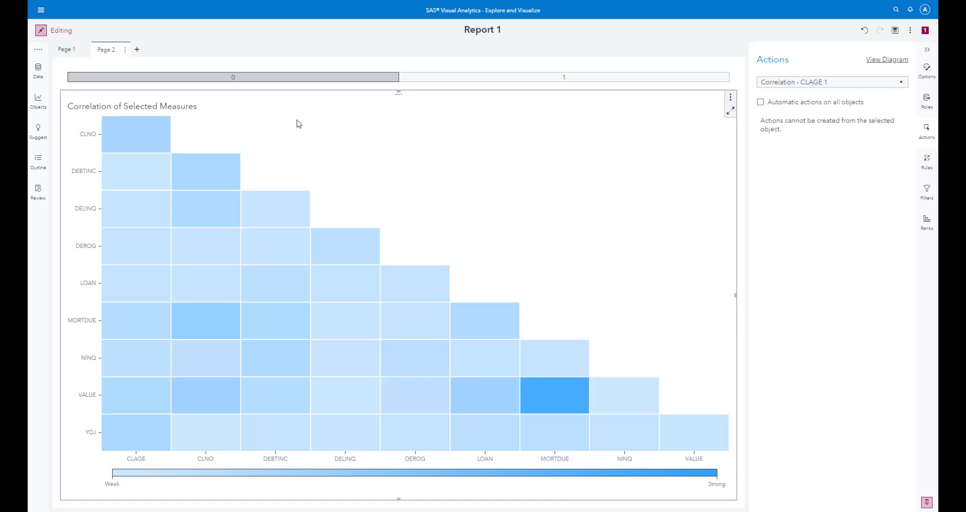
click(71, 49)
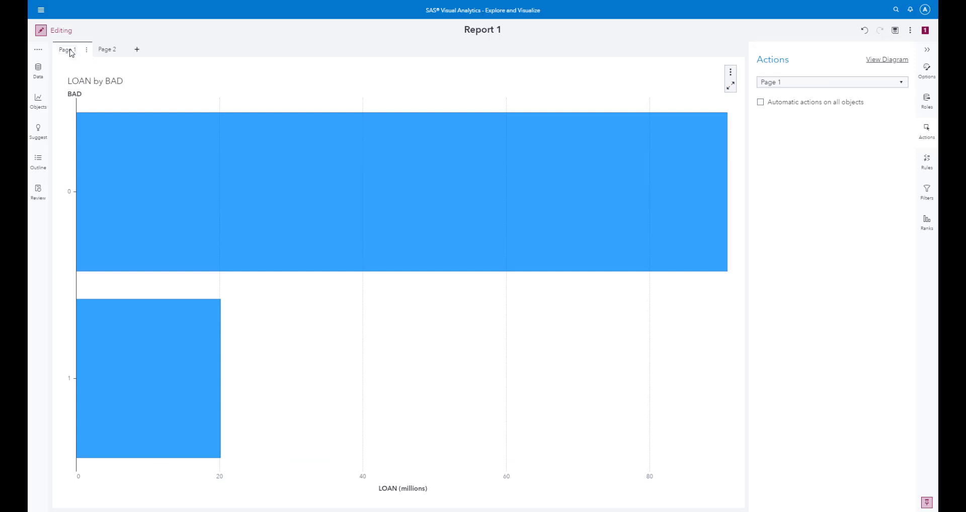
Step: Select the LOAN by BAD bar chart and start a new display rule on LOAN in Rules
click(332, 327)
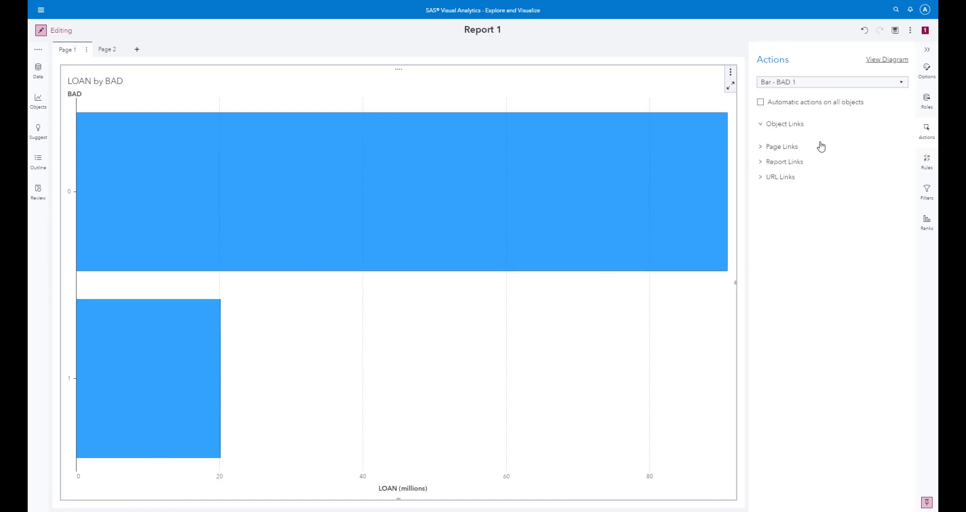
click(929, 79)
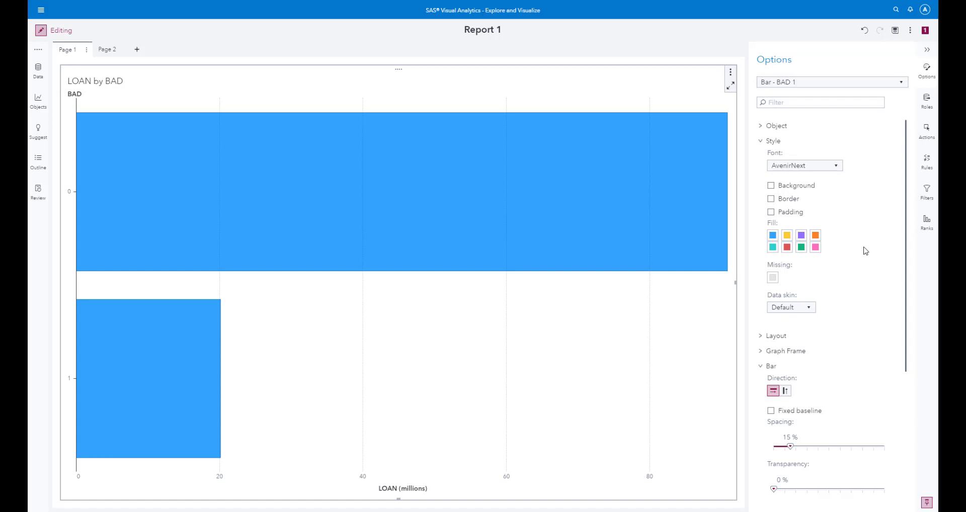
click(926, 164)
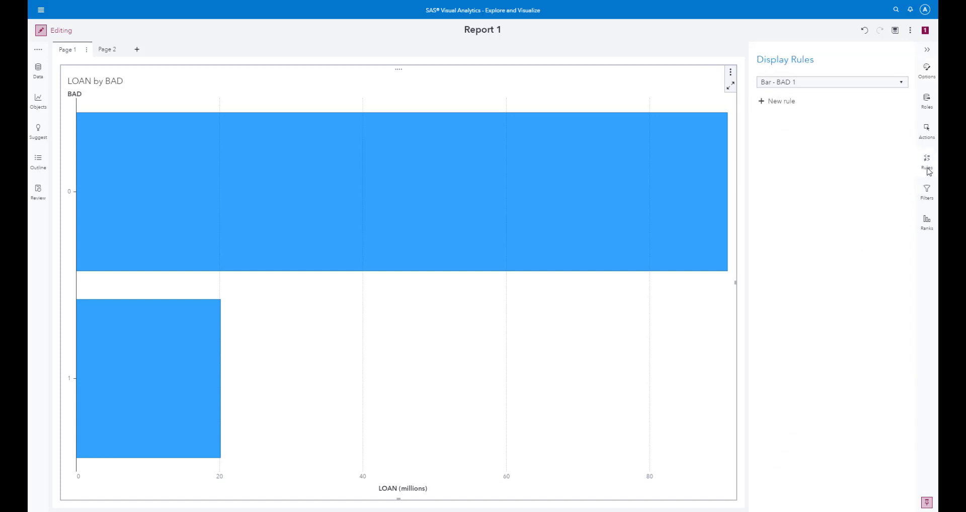
click(762, 102)
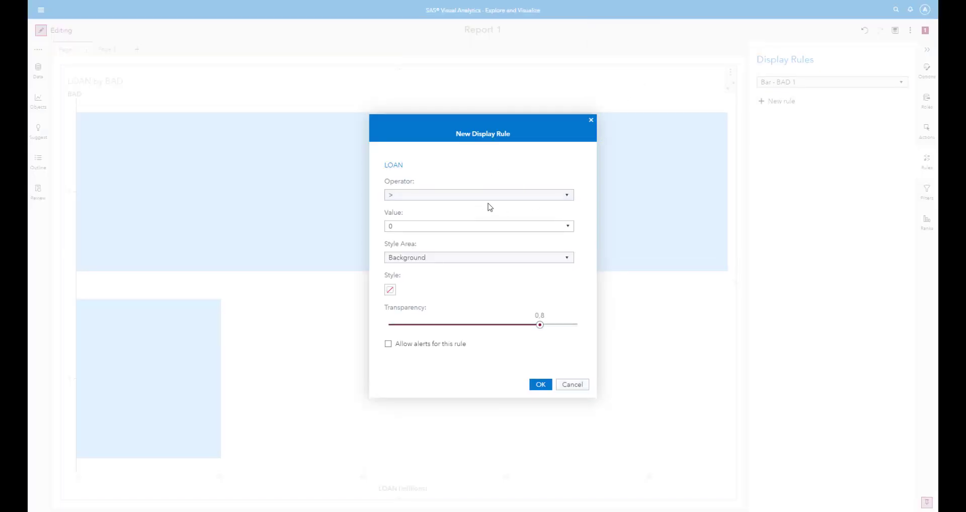
Step: Enable Allow alerts for the LOAN rule, review the options, then close the rule unsaved
click(388, 345)
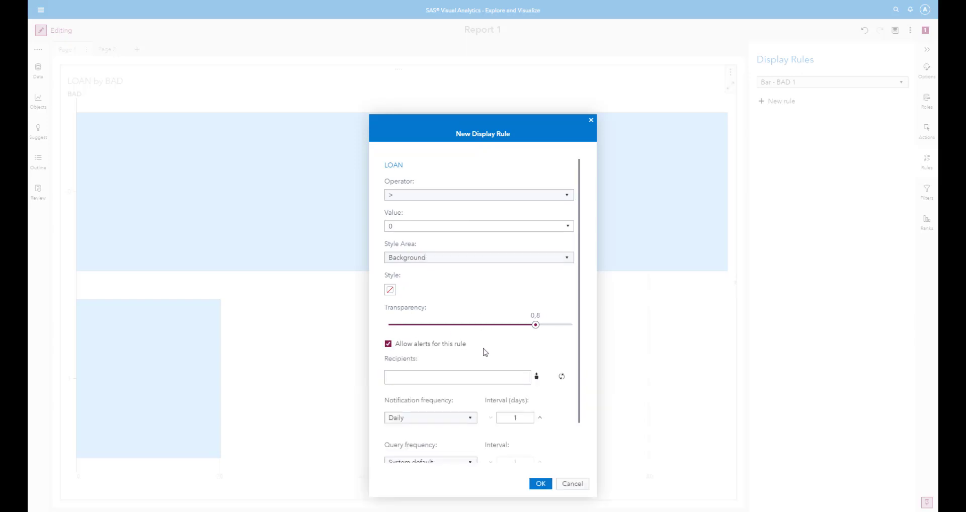
scroll(466, 342, down, 2)
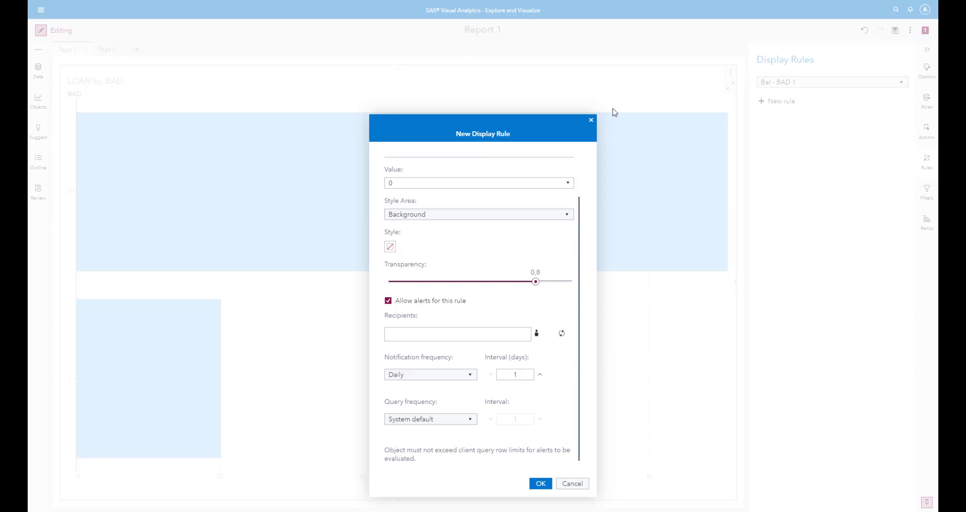
click(591, 121)
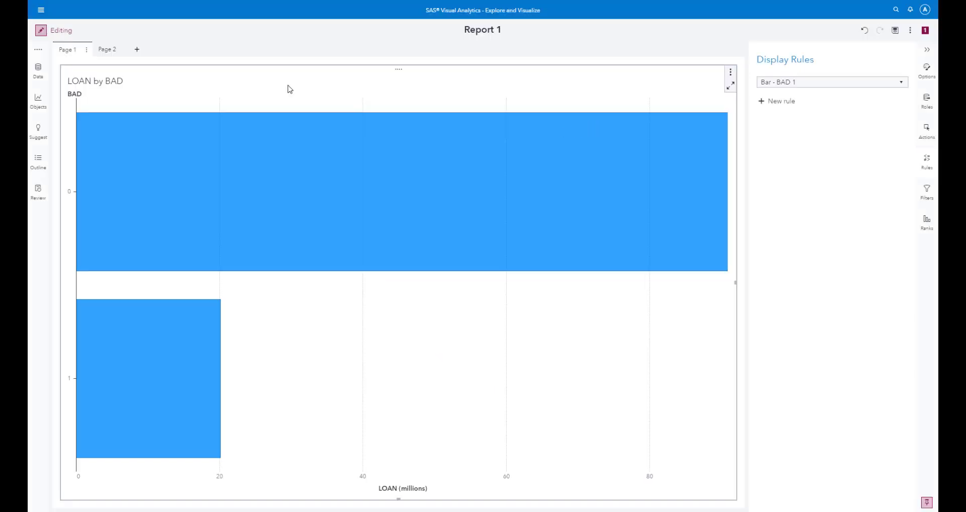
Step: Add Page 3 and drag a Logistic regression object onto its canvas
click(137, 50)
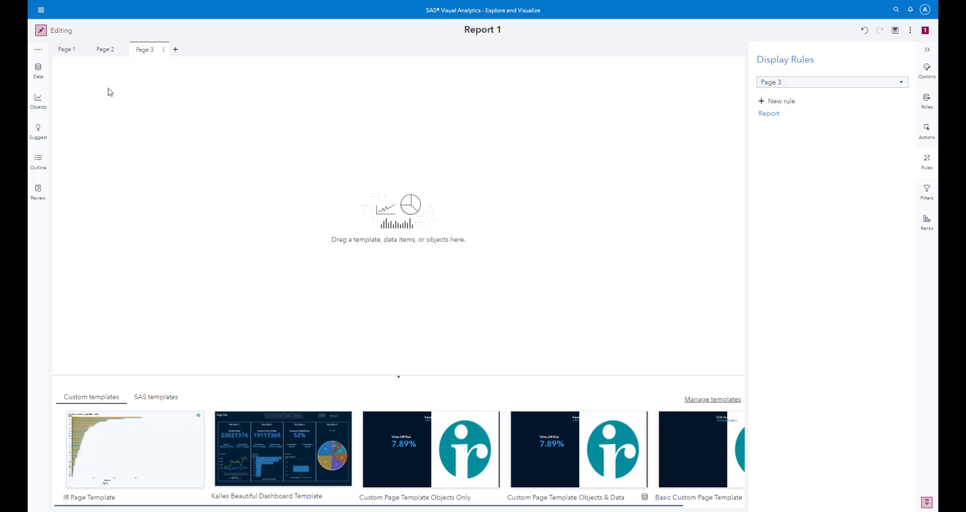
click(39, 107)
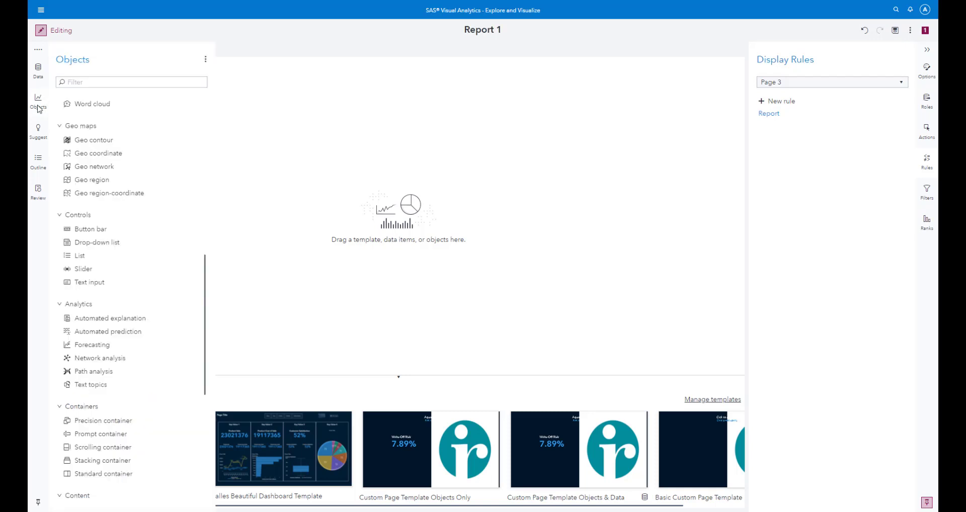
scroll(107, 218, down, 6)
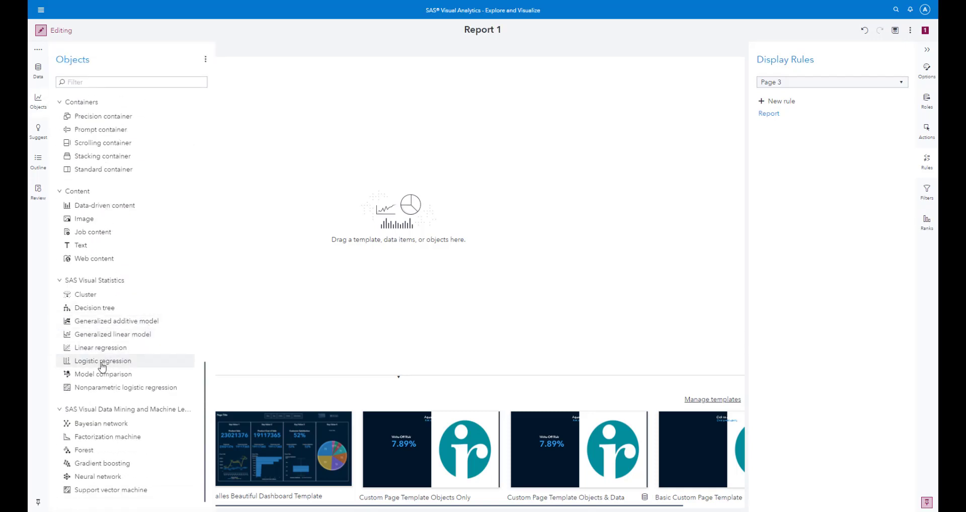
drag(93, 366, 343, 252)
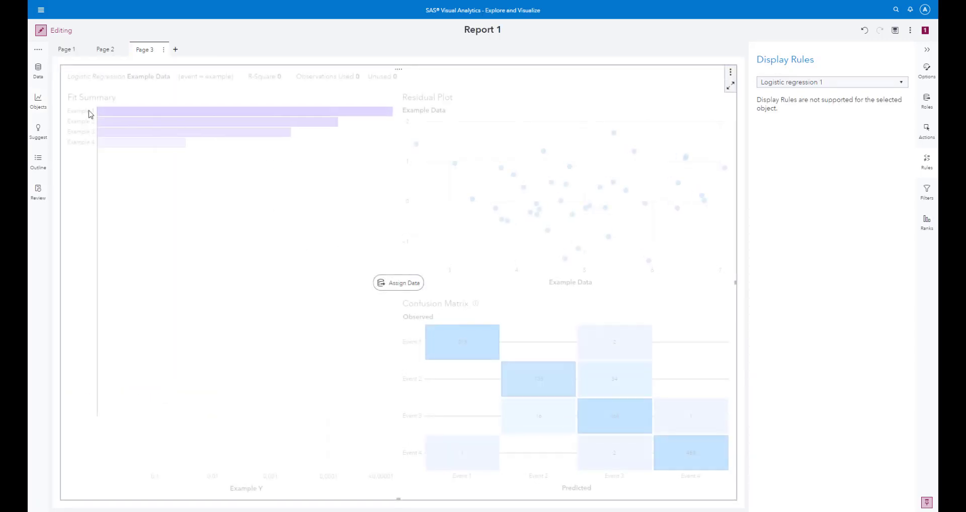
click(38, 101)
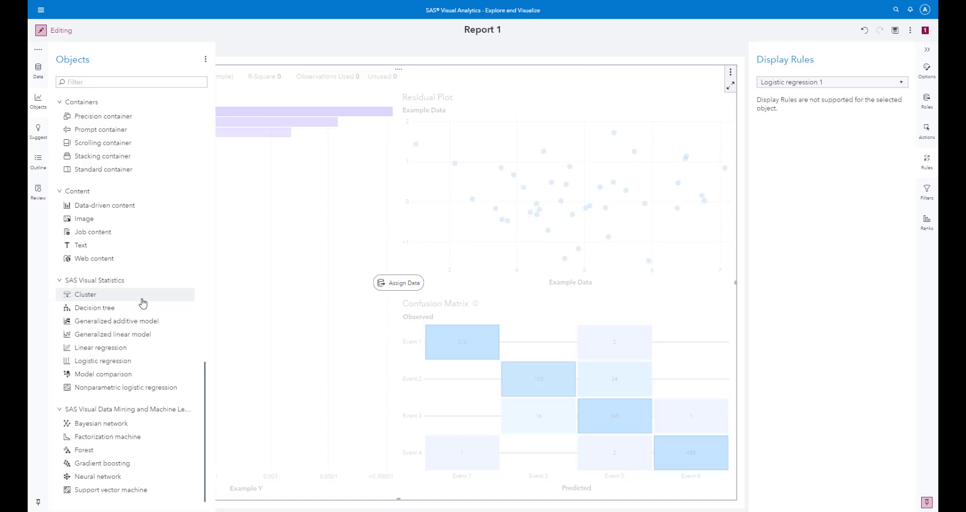
click(350, 293)
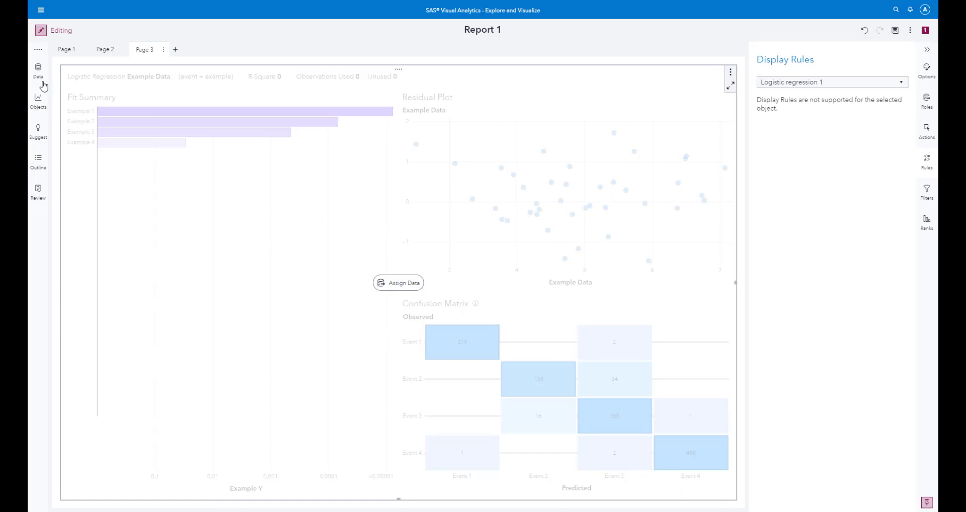
Step: Define a new Partition data item using stratified sampling on BAD with 75 percent training
click(40, 78)
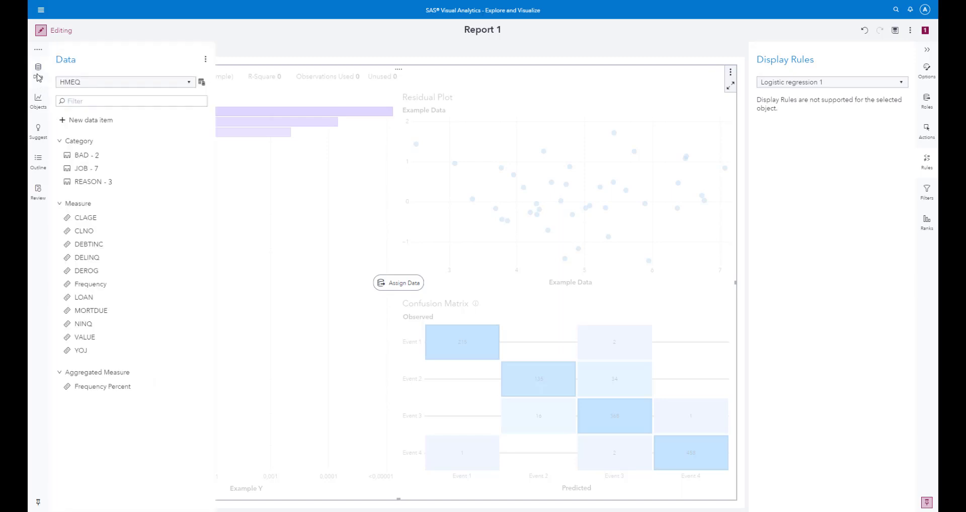
click(70, 124)
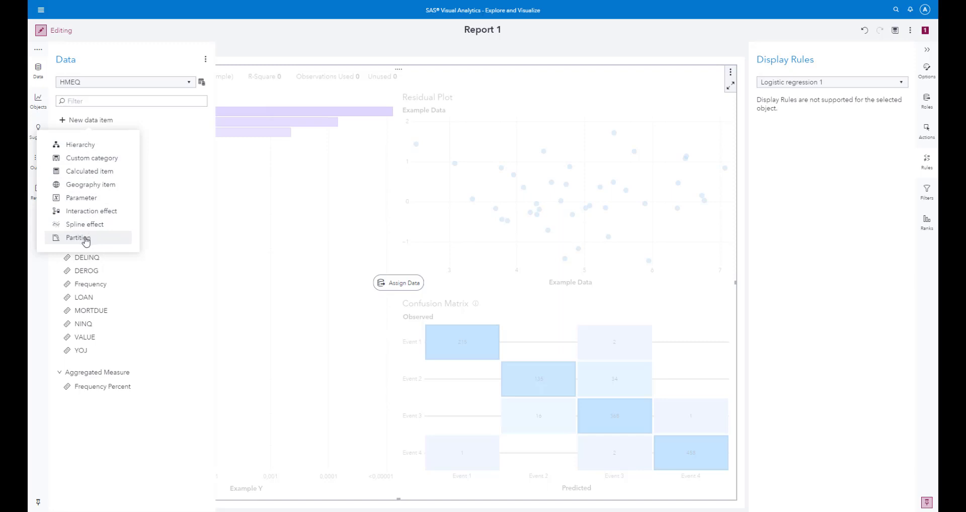
click(89, 241)
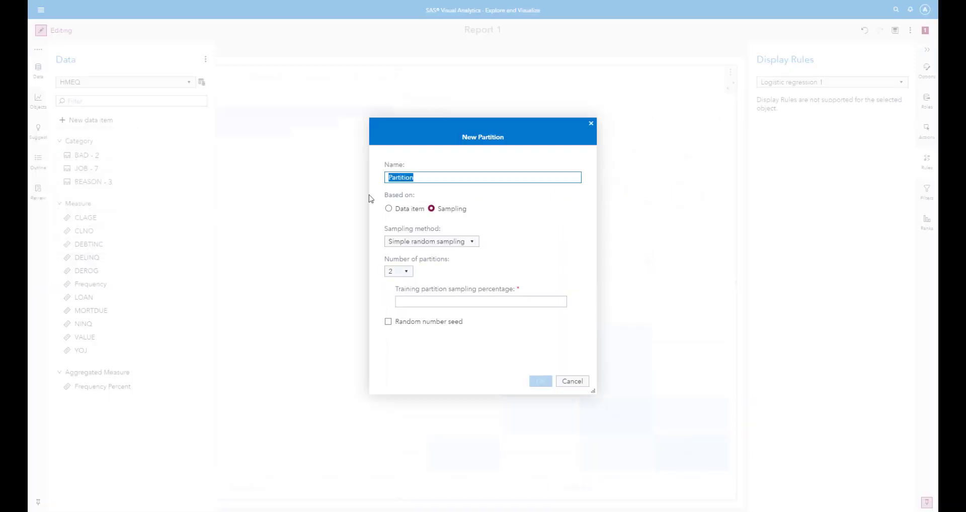
click(442, 244)
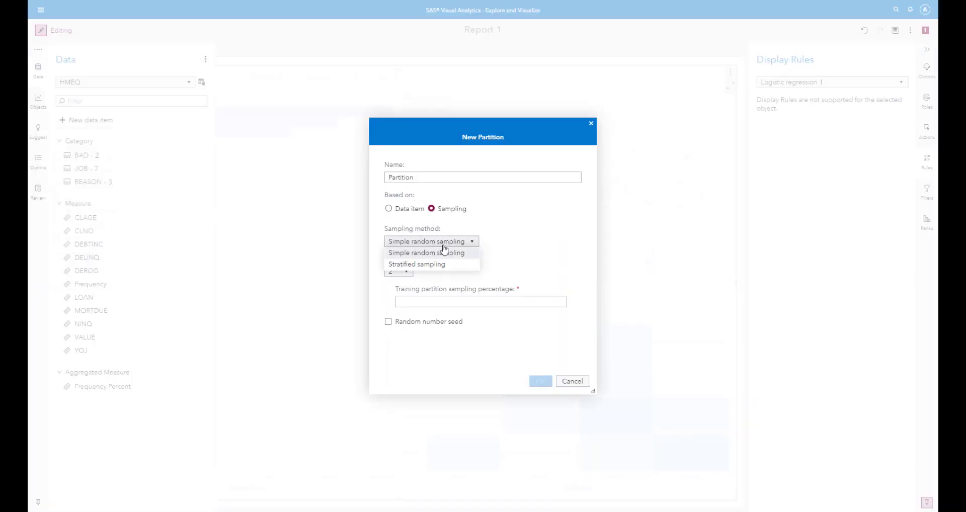
click(449, 271)
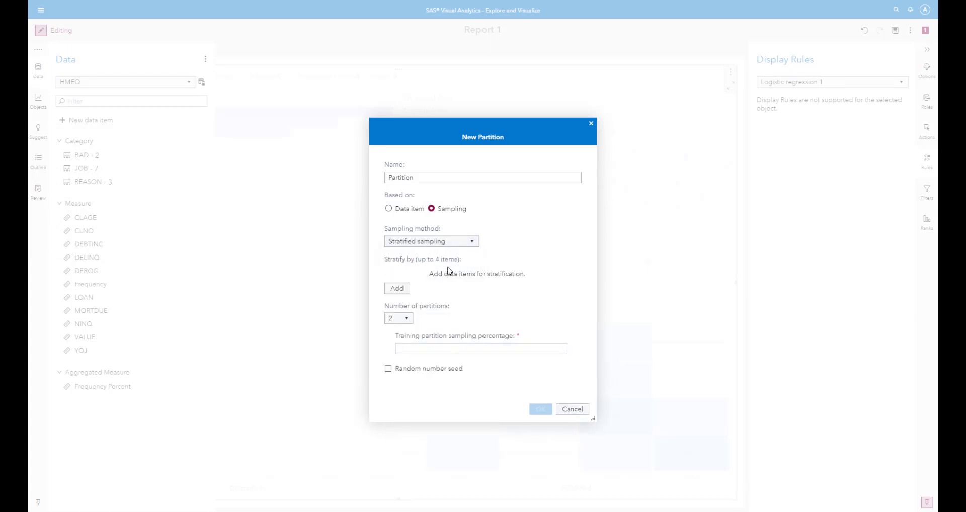
click(403, 290)
click(402, 260)
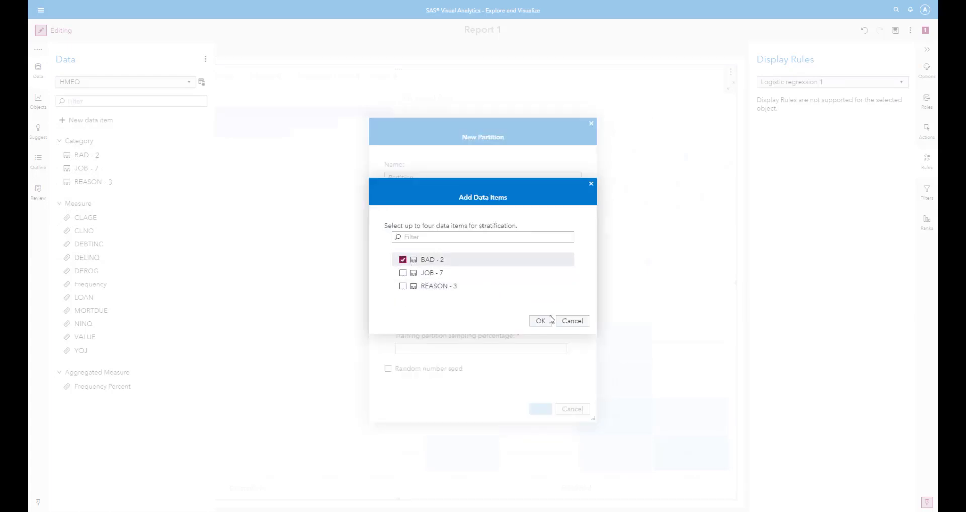
click(542, 321)
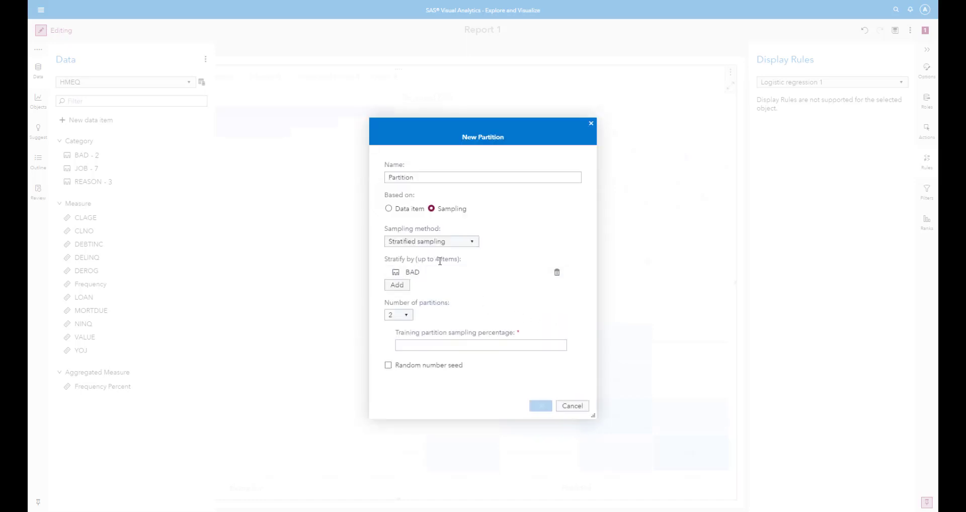
click(437, 346)
text(75)
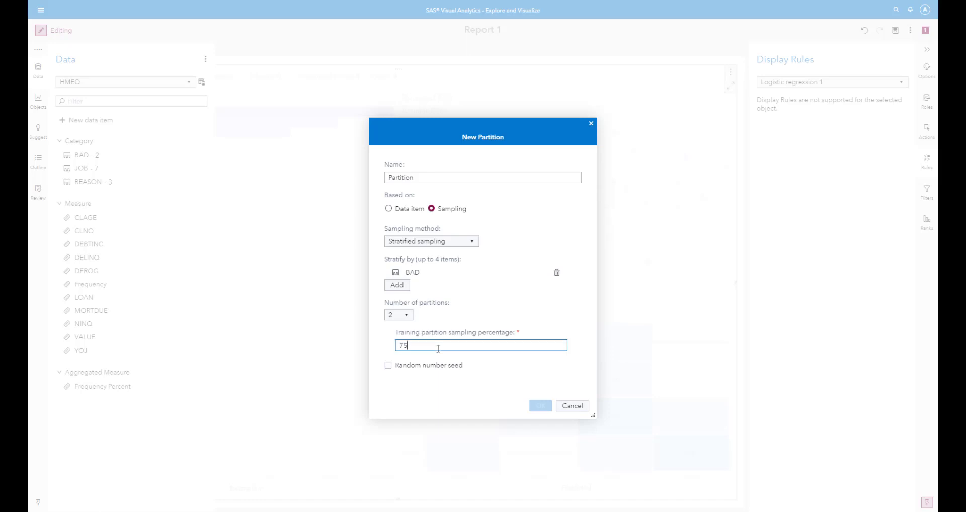
click(498, 369)
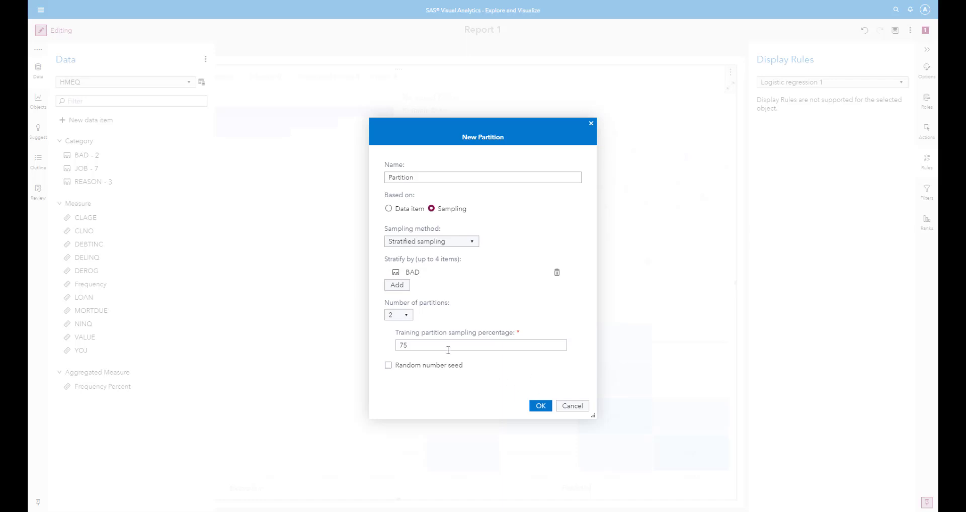
click(540, 405)
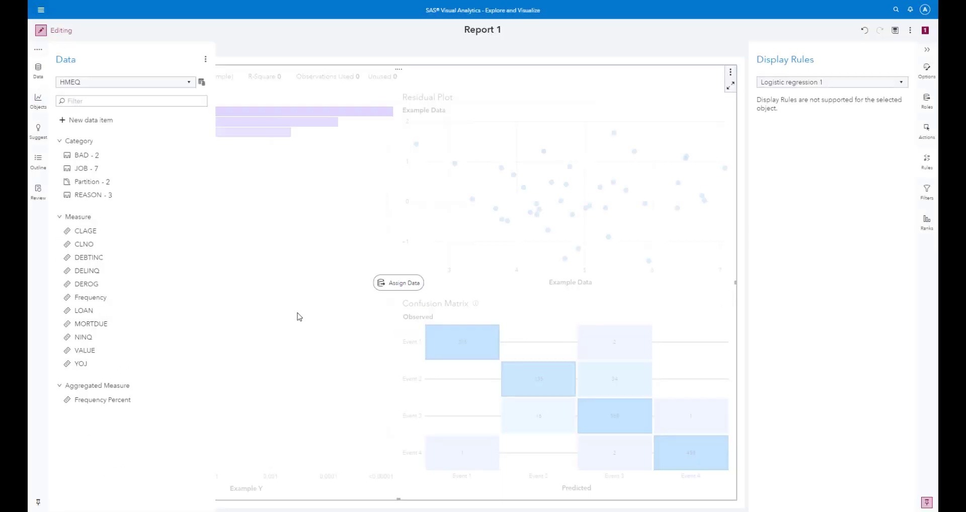
Step: Assign BAD as response, all ten measures as continuous effects, and JOB and REASON as classification effects
click(407, 285)
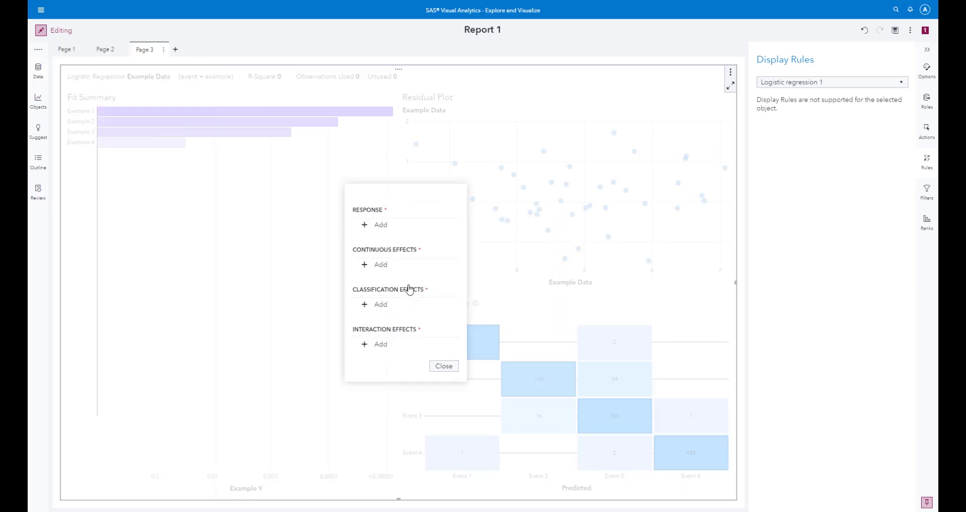
click(364, 230)
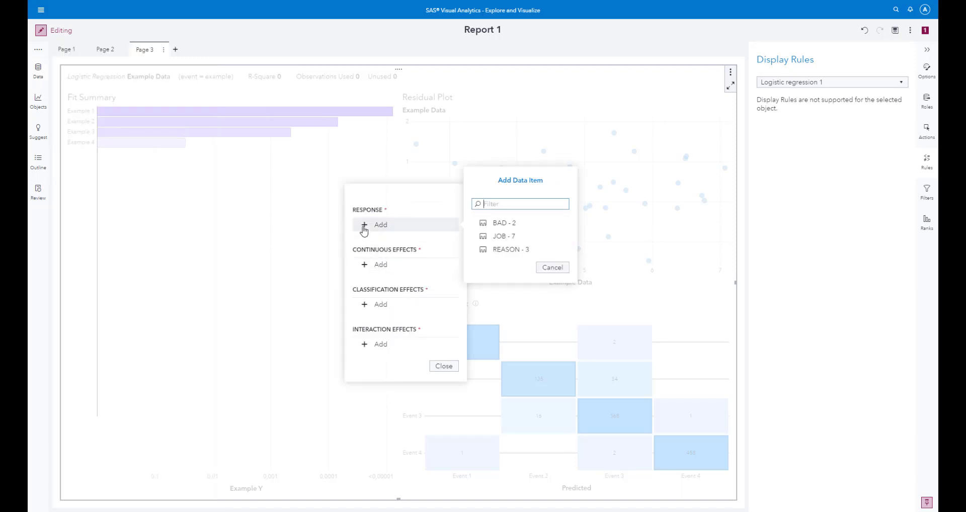
click(505, 225)
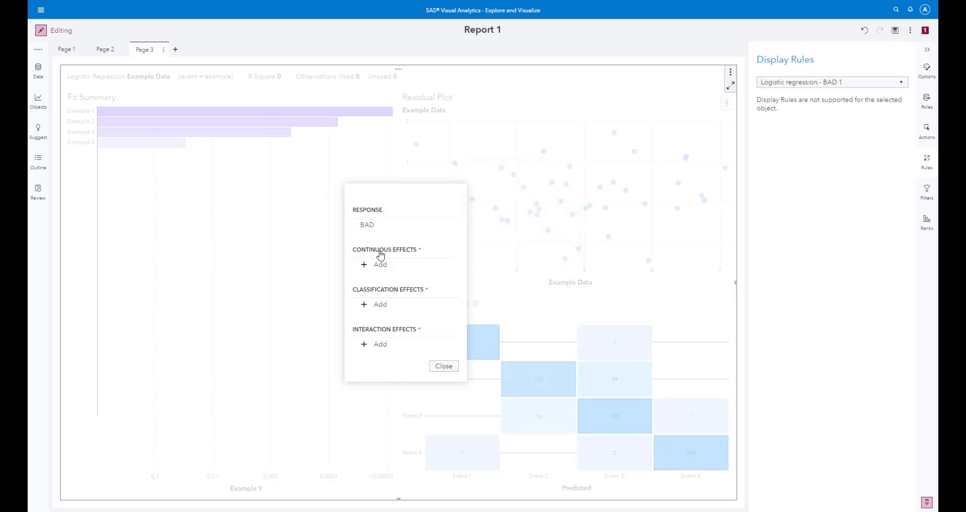
click(367, 266)
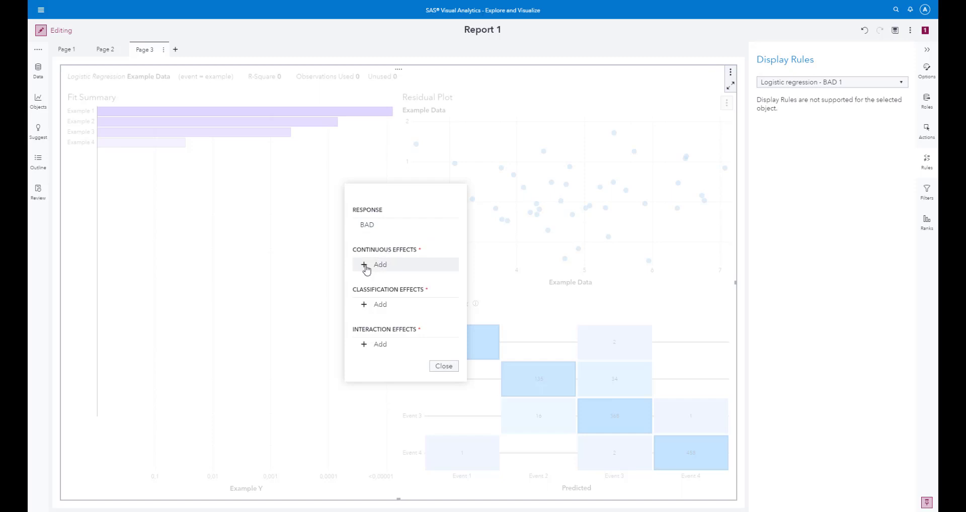
click(477, 205)
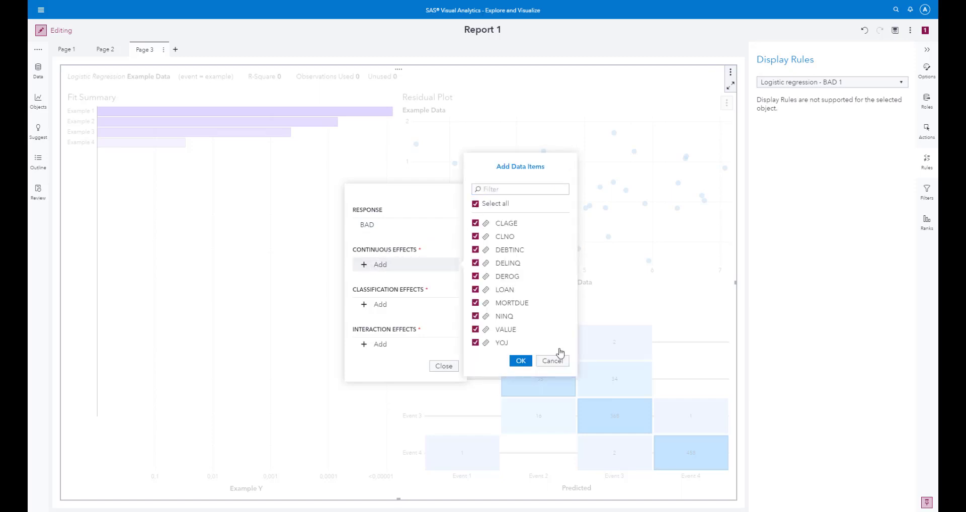
click(521, 361)
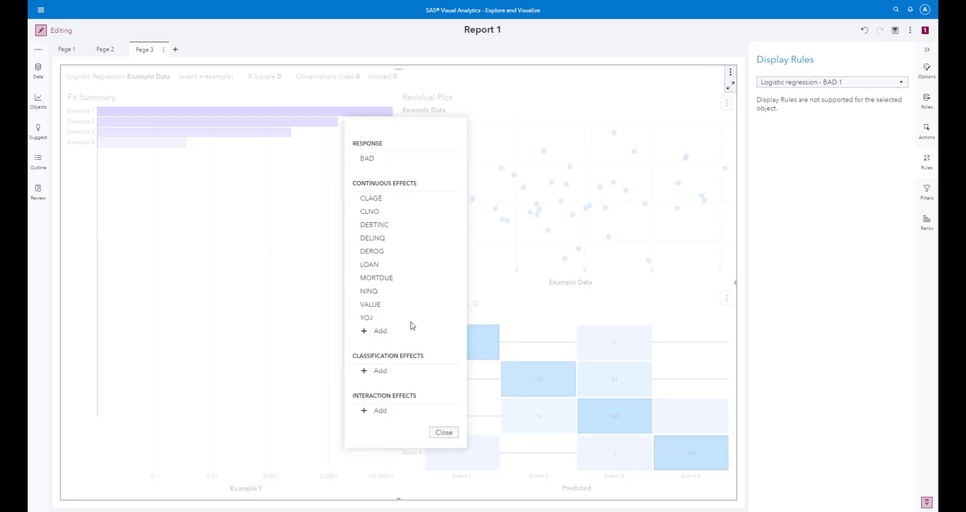
click(369, 370)
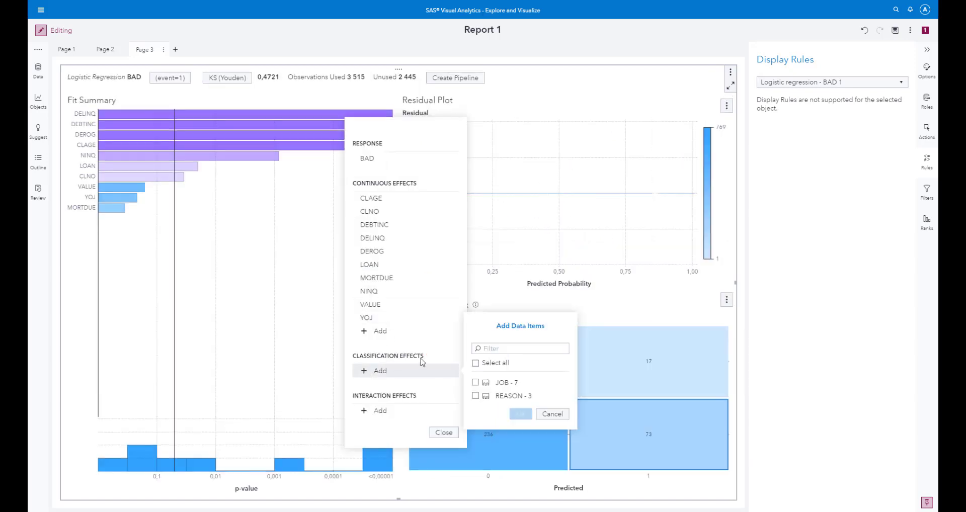
click(487, 367)
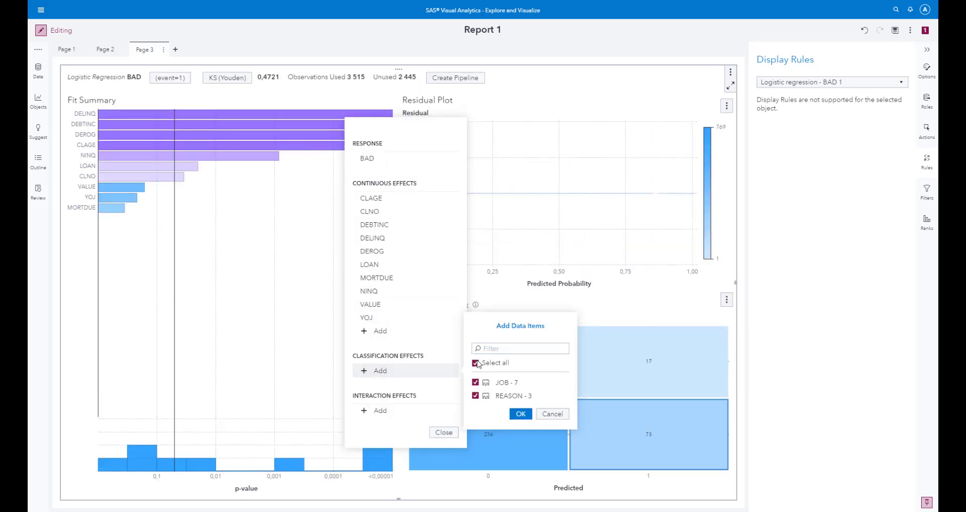
click(521, 414)
click(444, 458)
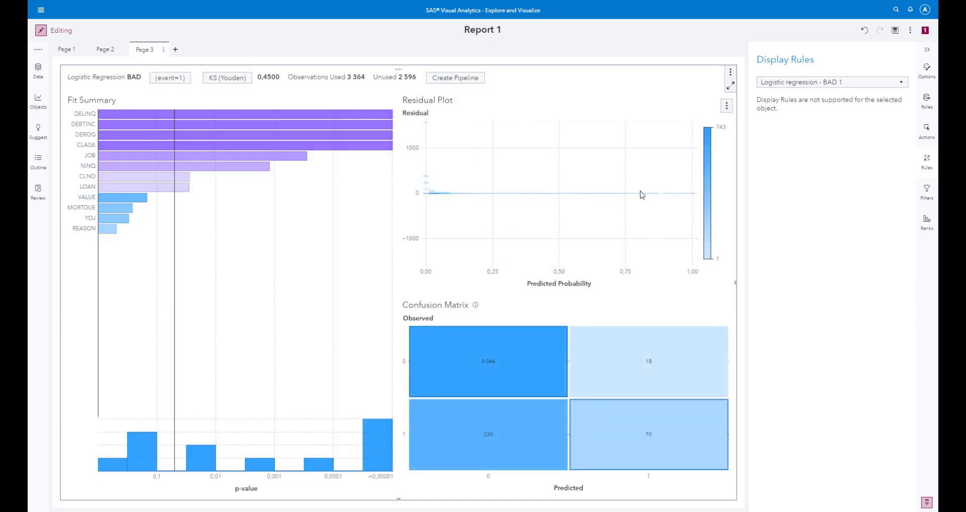
Step: Assign the Partition variable to the logistic regression's Partition ID data role
click(927, 110)
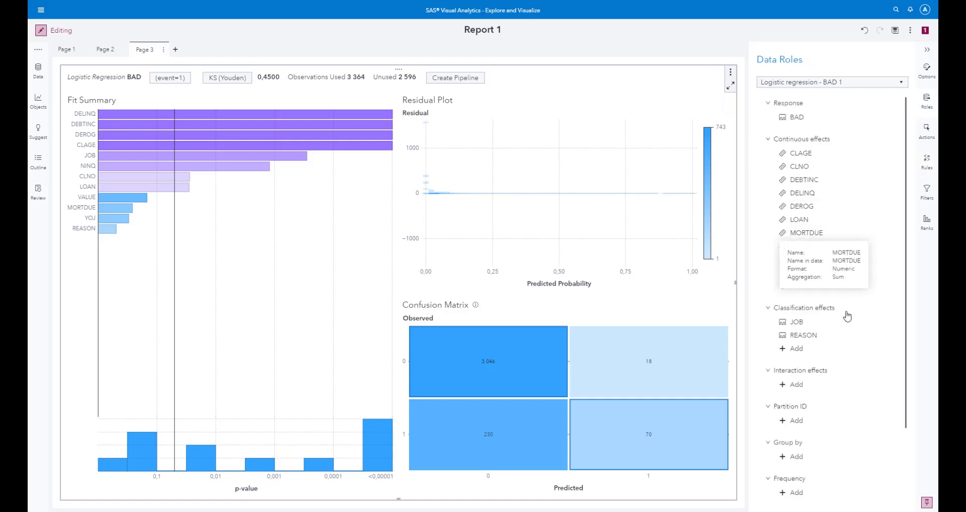
scroll(848, 316, down, 1)
scroll(848, 316, down, 1)
click(782, 379)
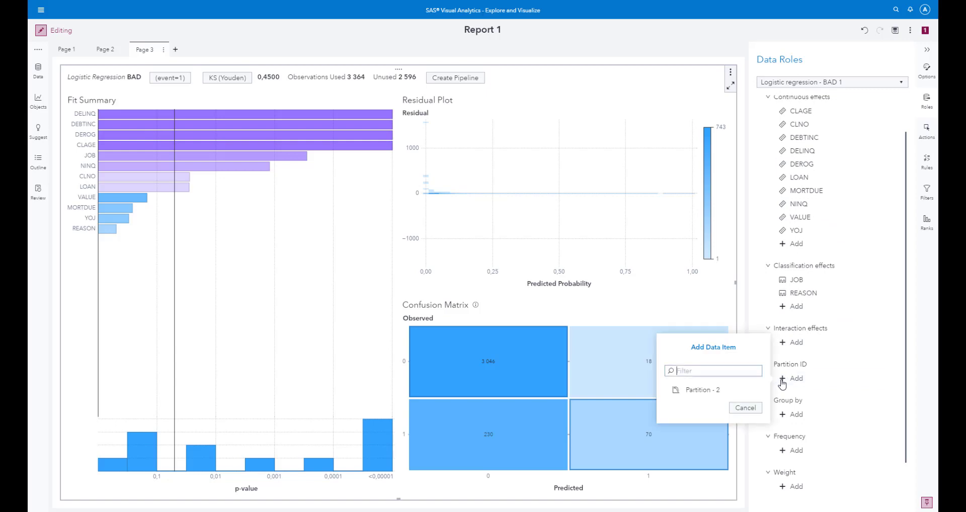
click(706, 390)
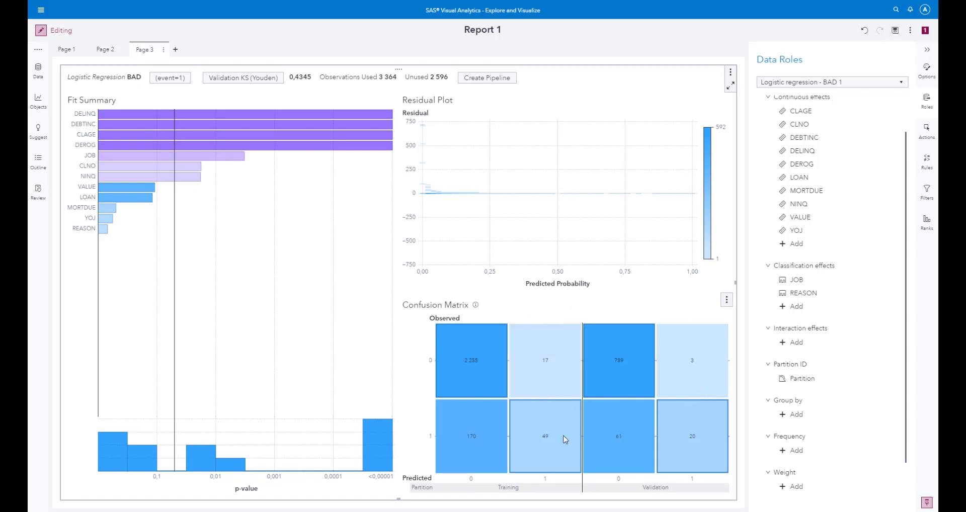
mouse_move(519, 406)
Step: Switch the fit statistic to Validation Misclassification Rate (Event) and maximize the model to show its details table
click(264, 79)
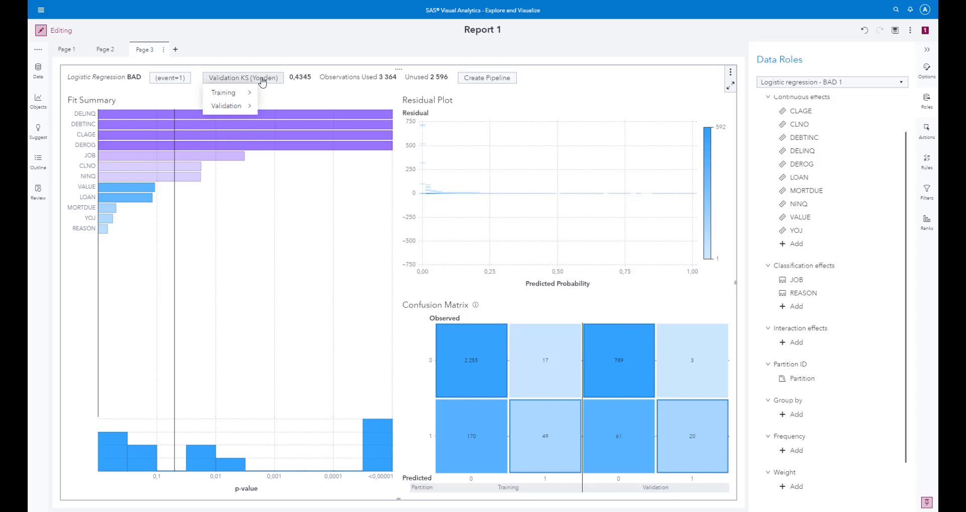
mouse_move(243, 110)
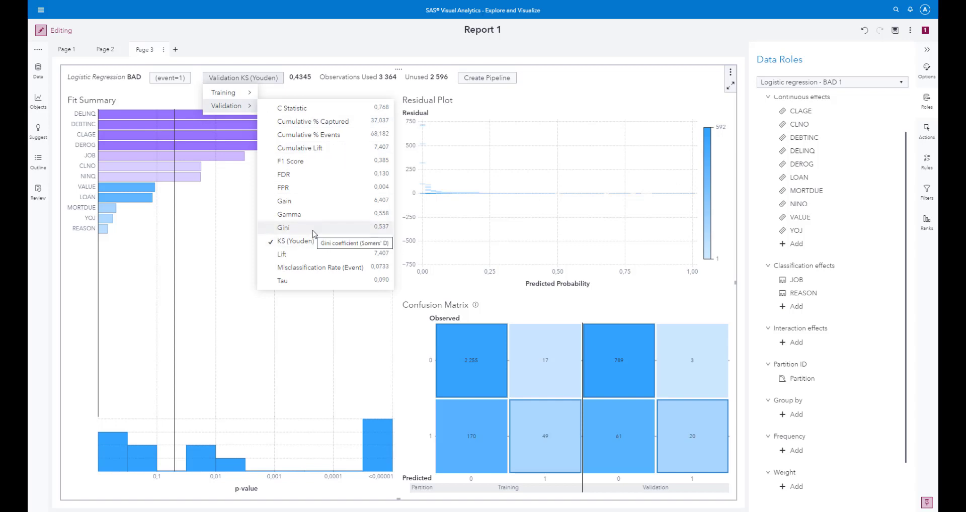
click(312, 268)
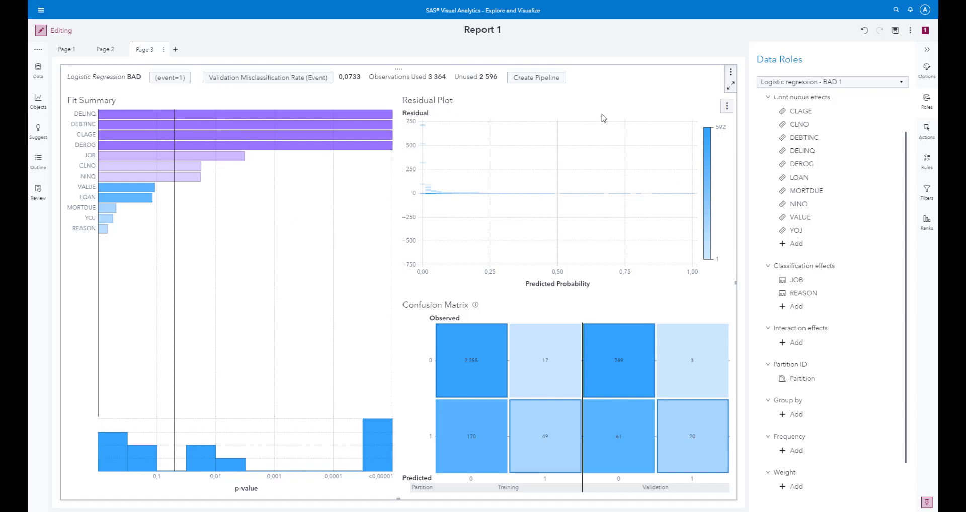
click(731, 85)
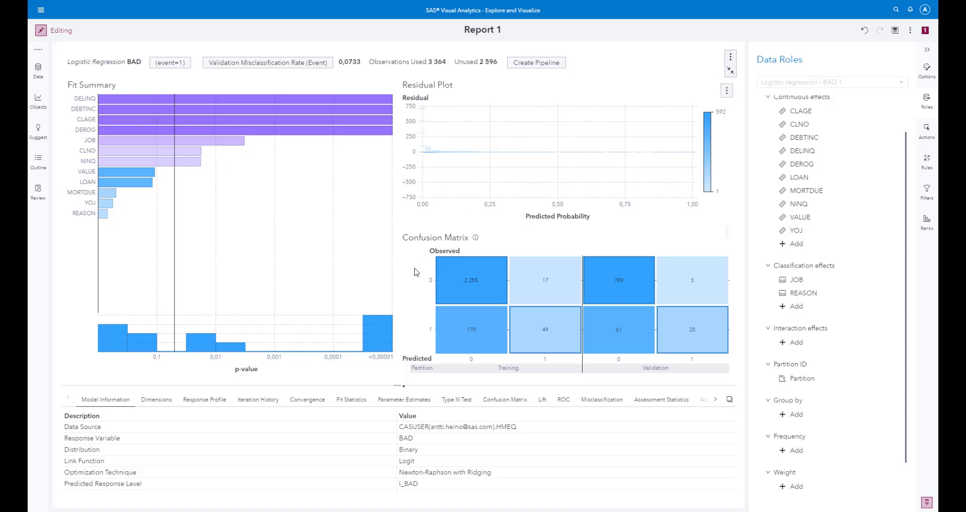
Step: Scroll through the Parameter Estimates table, then restore the model to normal size
click(395, 402)
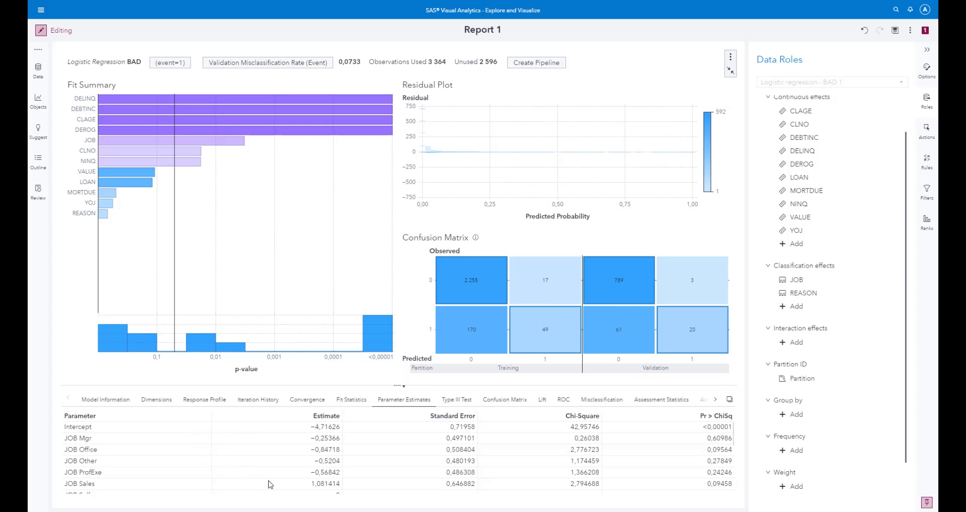
scroll(270, 485, down, 2)
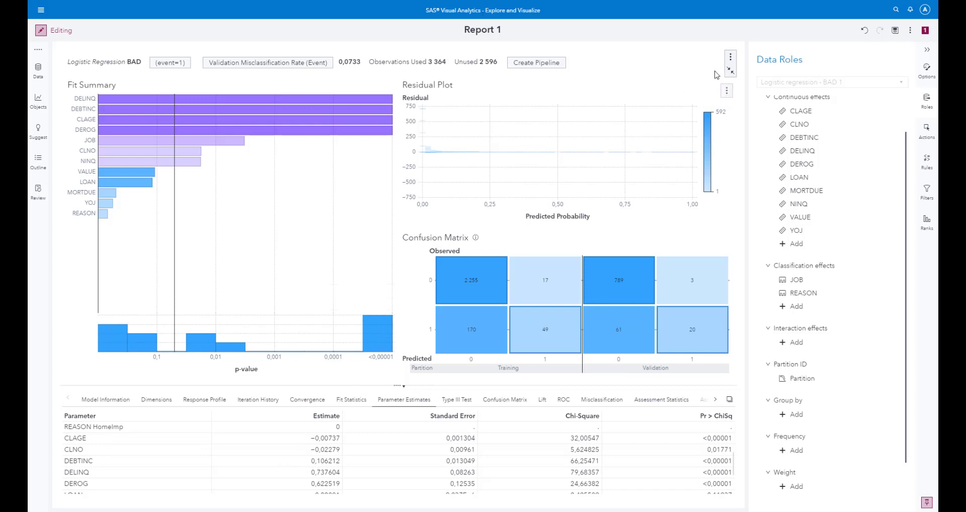
click(730, 70)
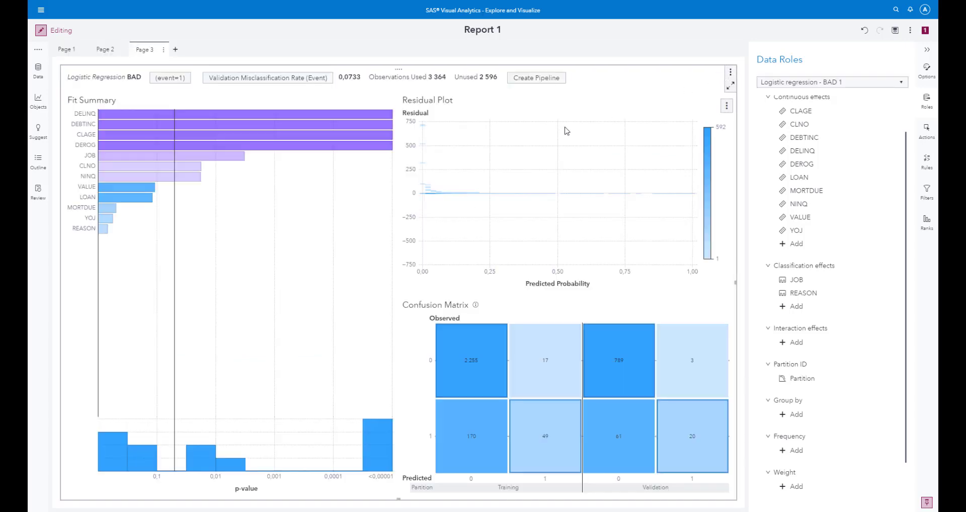
Step: Duplicate the logistic regression as a gradient boosting model and move it to a new Page 4
click(730, 76)
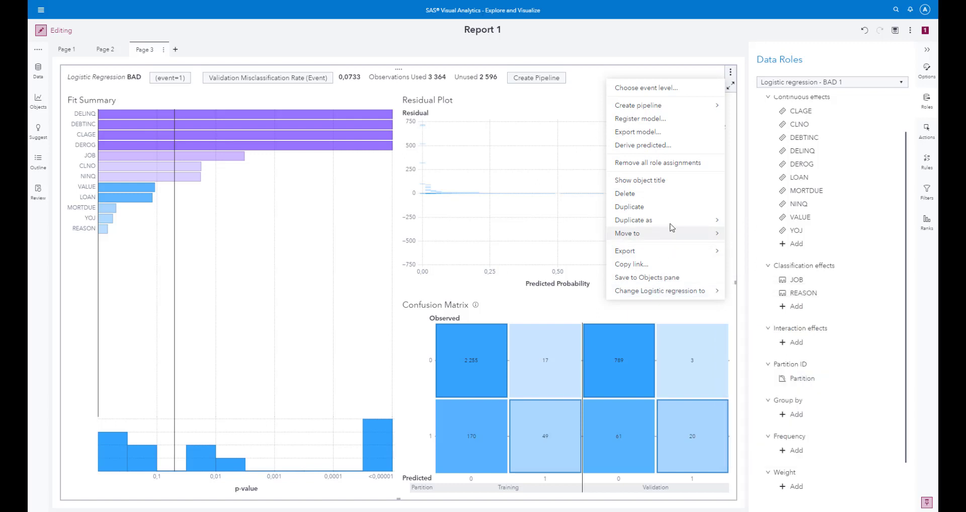
mouse_move(682, 224)
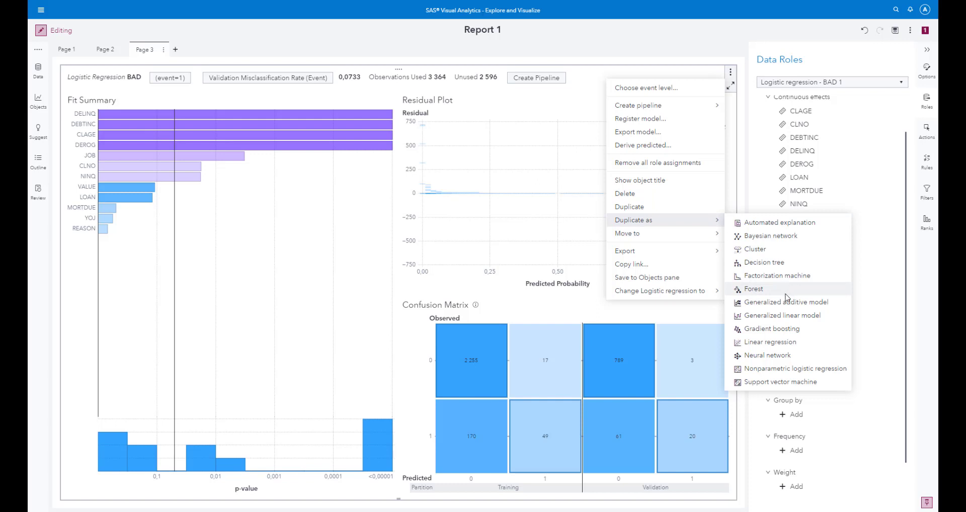
click(764, 329)
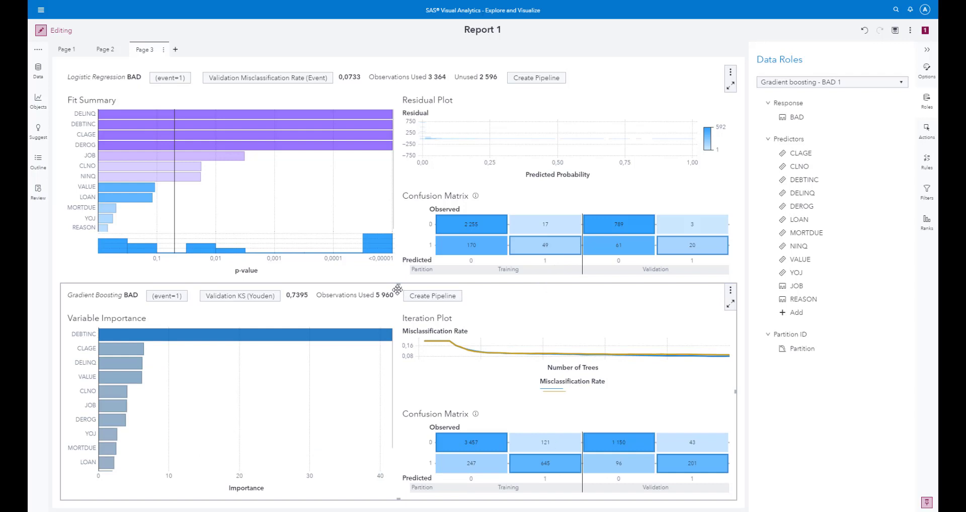
drag(398, 289, 179, 53)
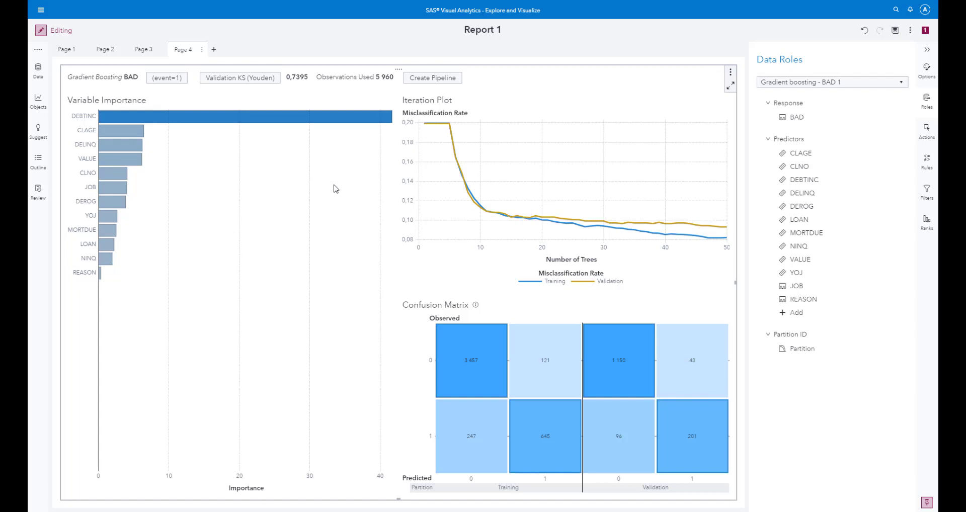
Step: Replace the Iteration Plot with a Partial Dependence chart for DEBTINC
mouse_move(492, 149)
click(727, 105)
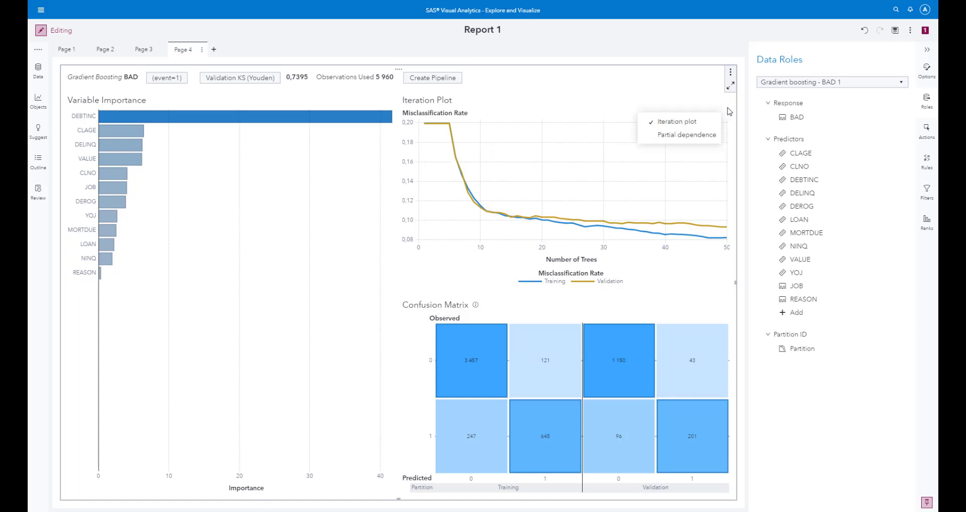
click(669, 135)
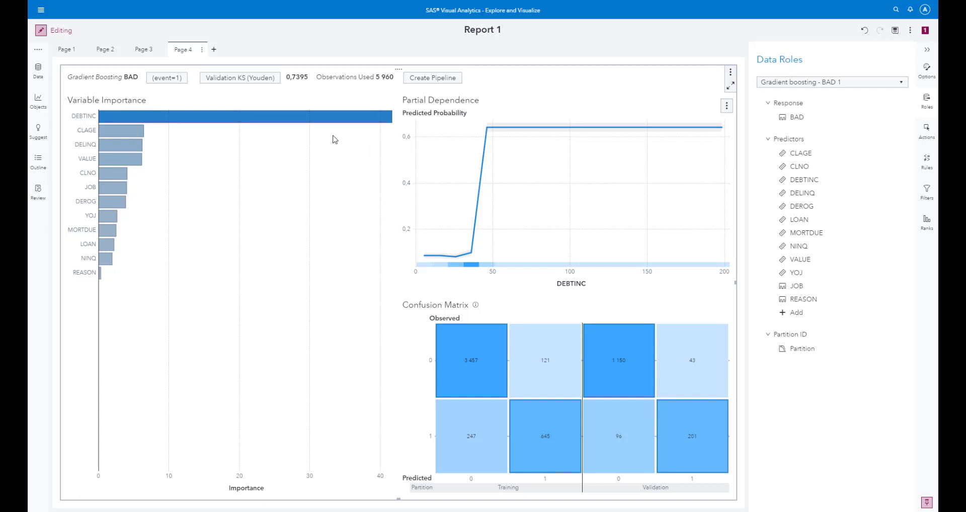
mouse_move(252, 120)
mouse_move(473, 254)
Step: Autotune the gradient boosting model with Maximum seconds set to 20
click(926, 72)
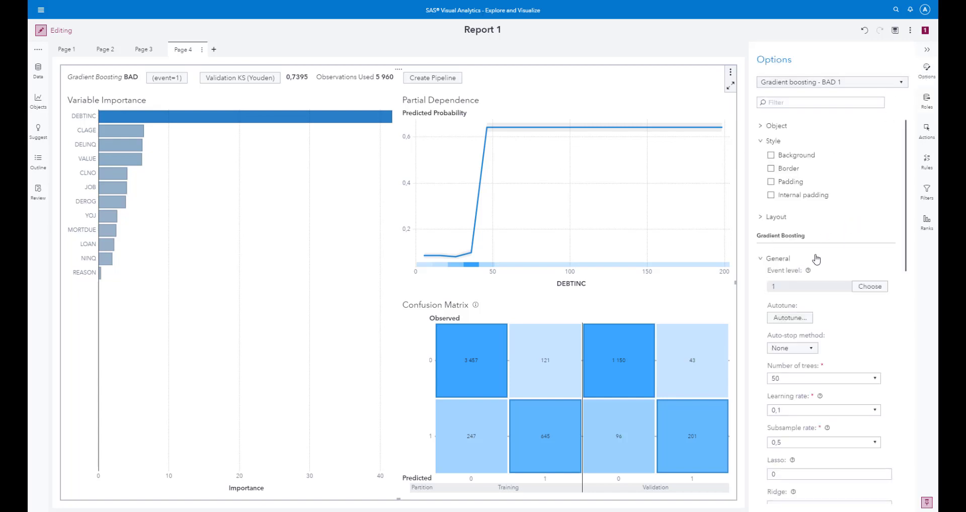
click(790, 323)
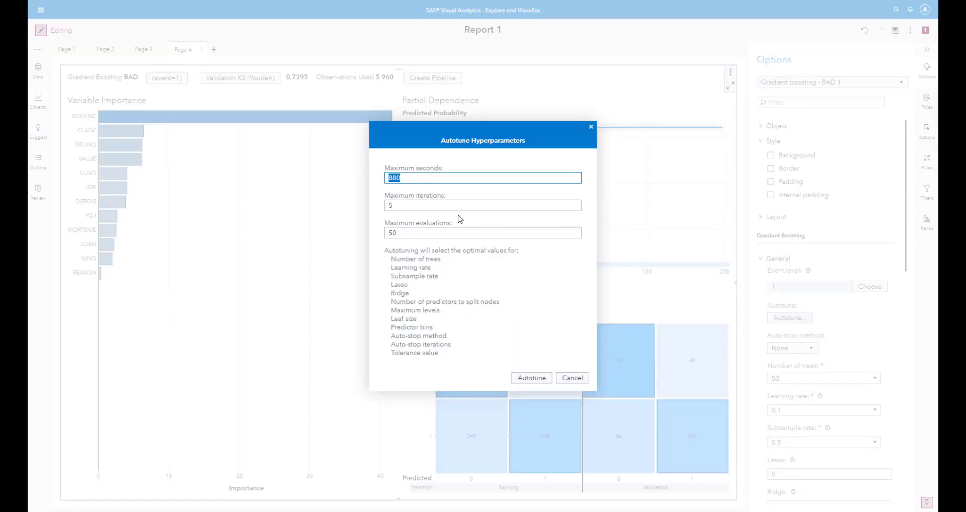
text(20)
click(530, 381)
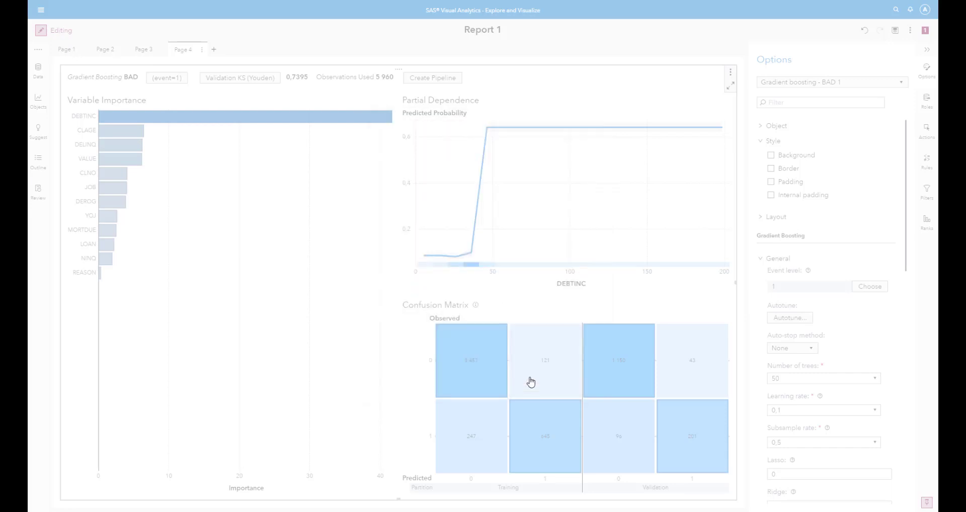